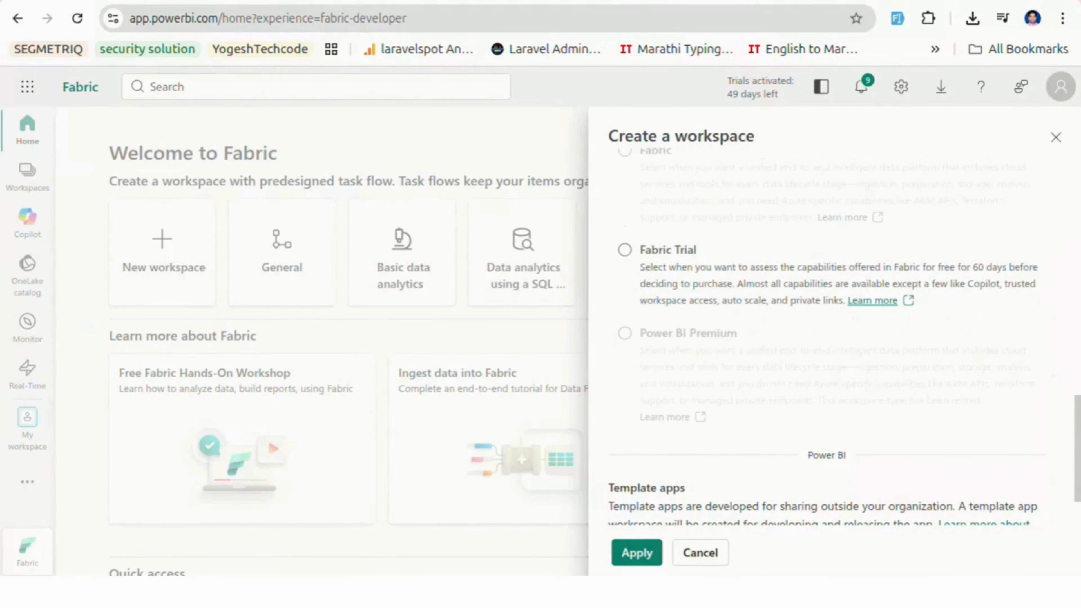
# Step: Choose Fabric Trial as the workspace type and create the workspace
pyautogui.click(625, 250)
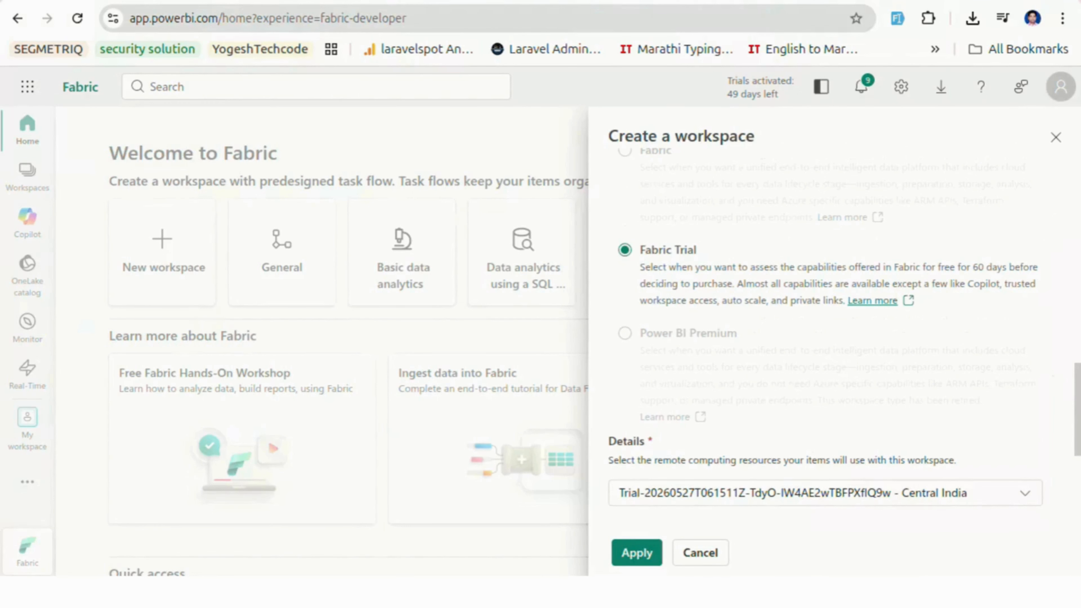
pyautogui.click(636, 552)
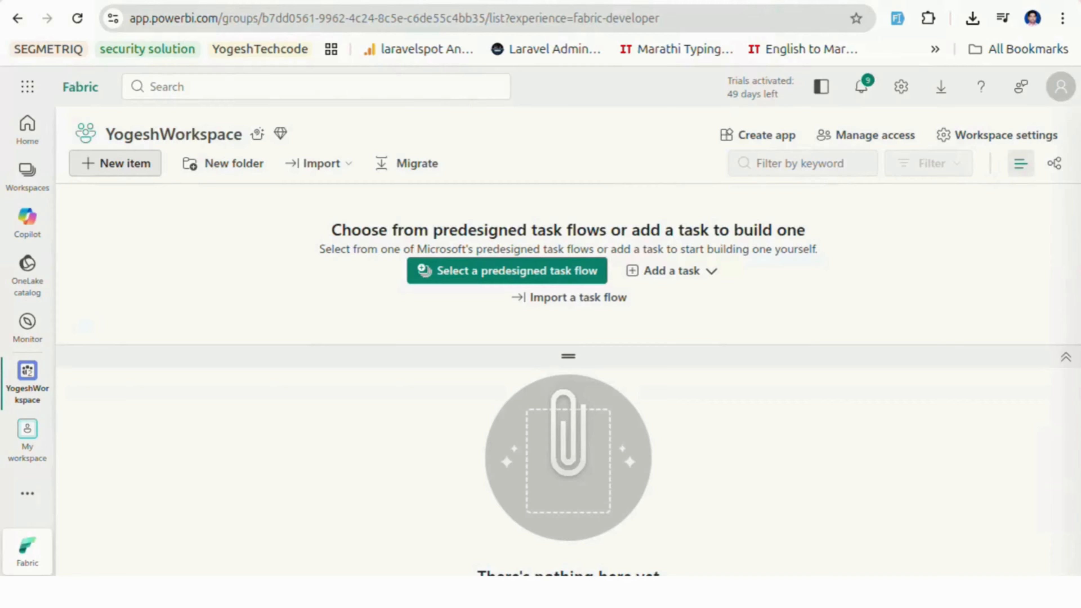
# Step: Find the Lakehouse item type and create a lakehouse named lk_data in the new workspace
pyautogui.click(115, 163)
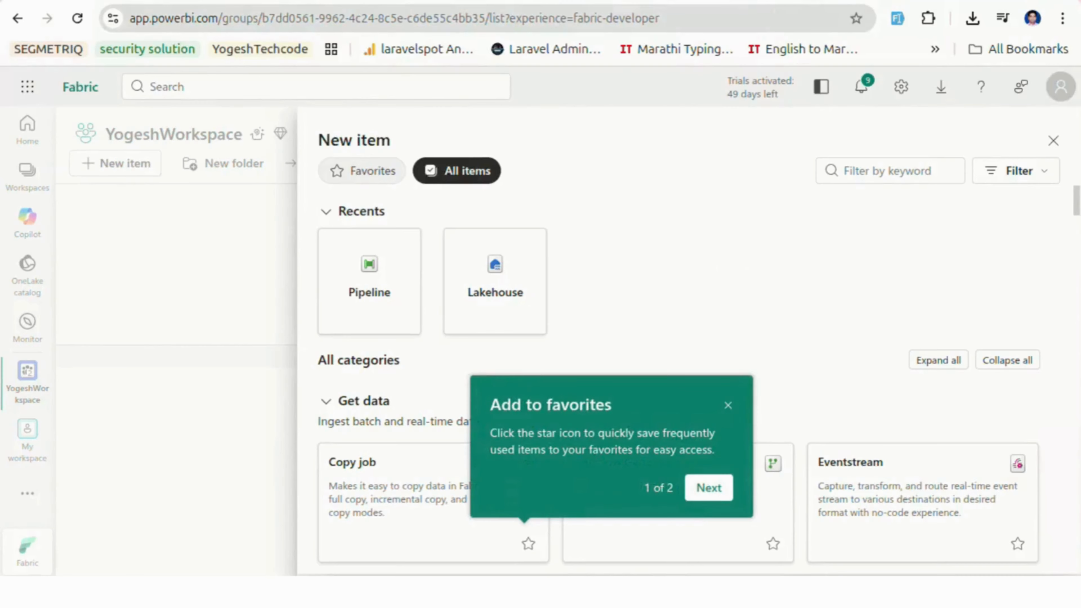
pyautogui.click(889, 171)
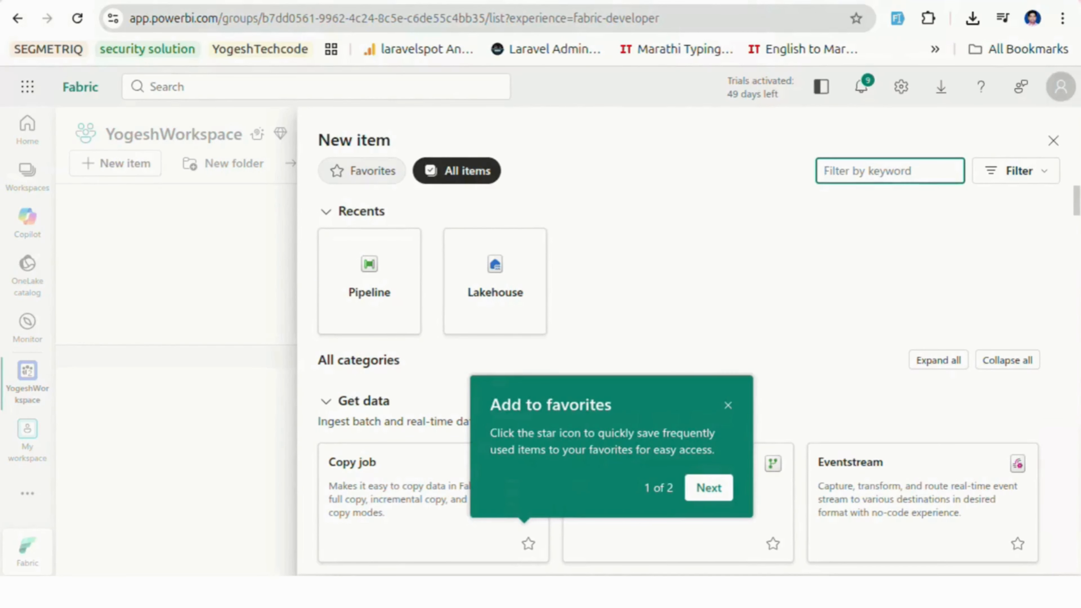
pyautogui.write('la')
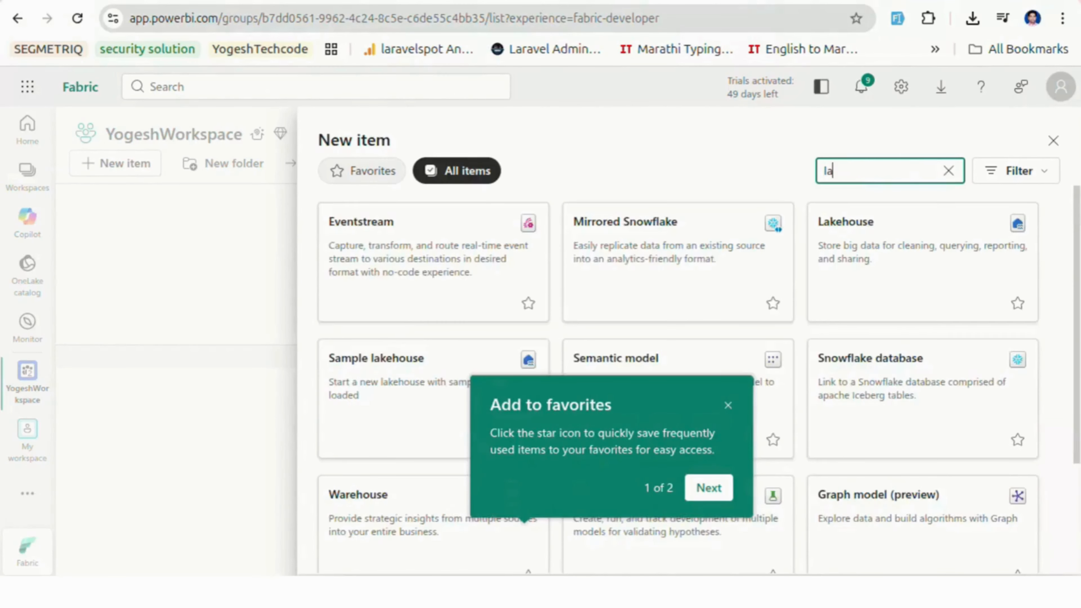
pyautogui.write('kehouse')
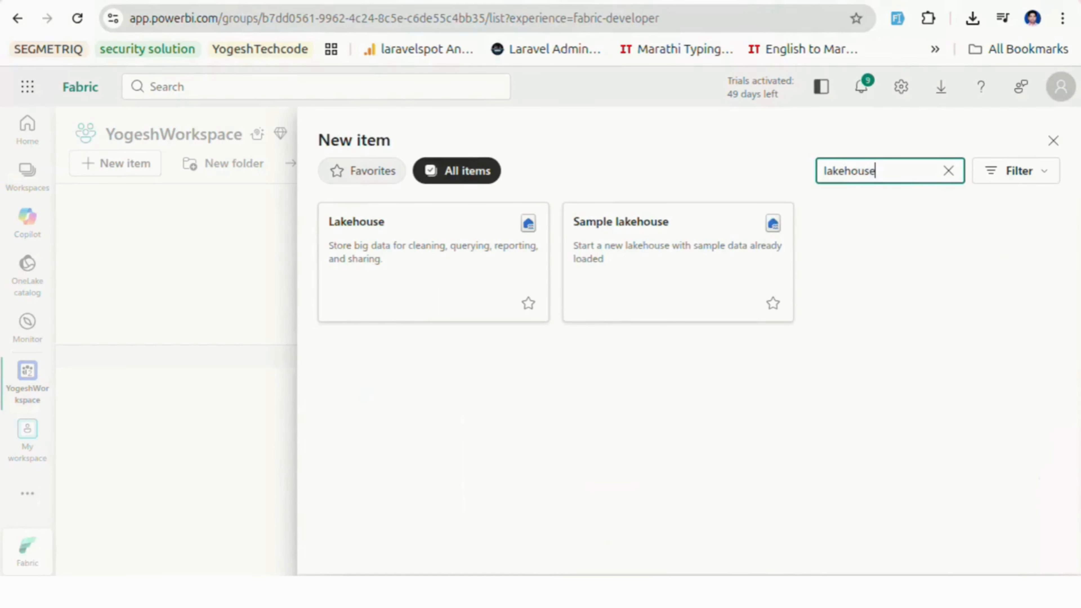
pyautogui.click(433, 262)
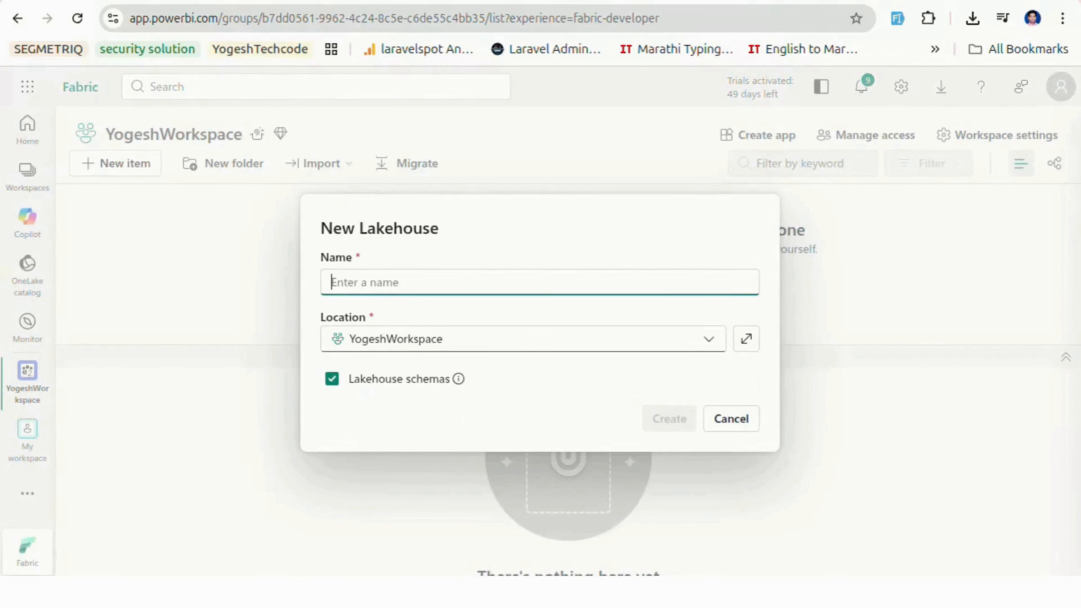
pyautogui.write('lk_data')
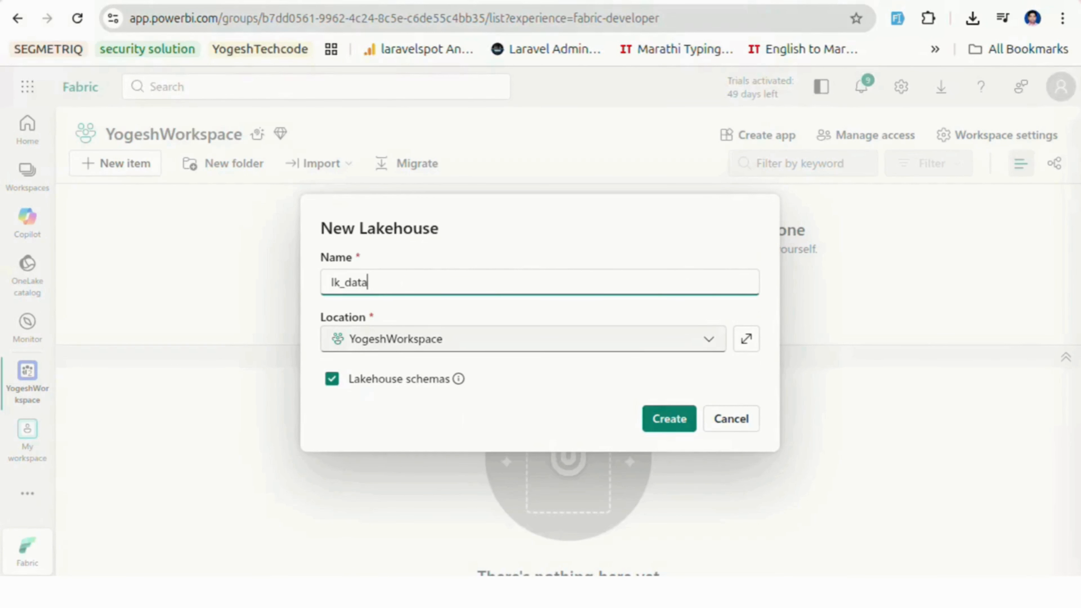
pyautogui.press('Return')
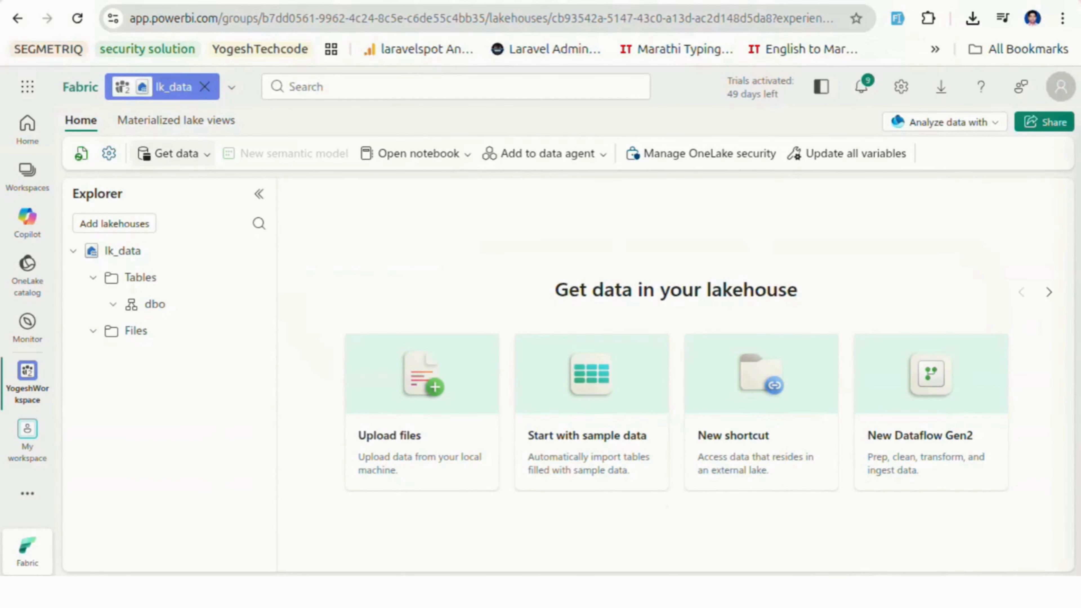
# Step: Create a new Dataflow Gen2 from the lakehouse, keeping the name Dataflow 1
pyautogui.click(173, 154)
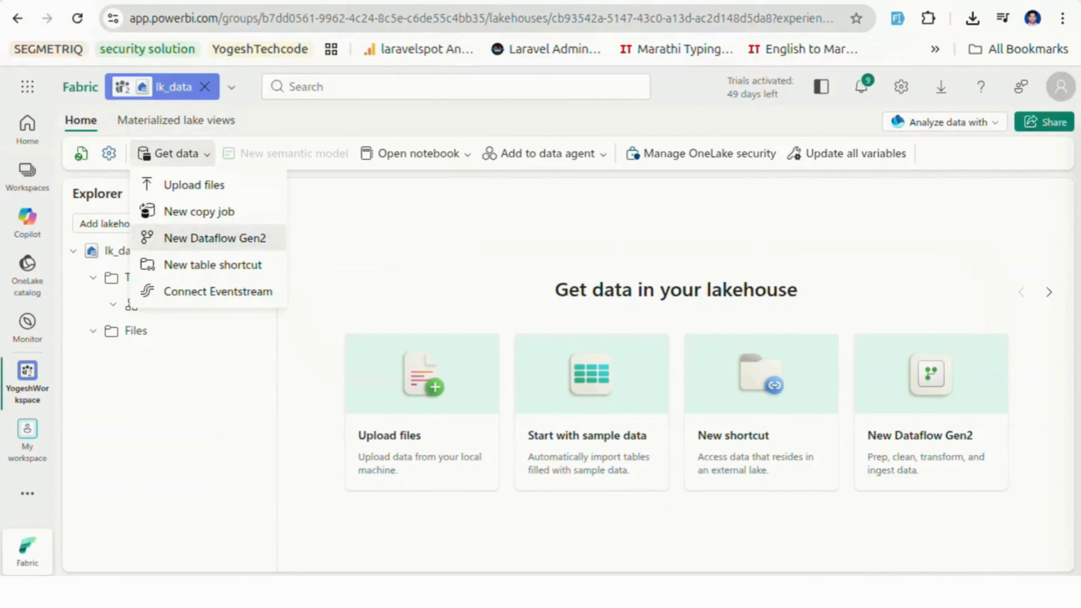
pyautogui.click(215, 238)
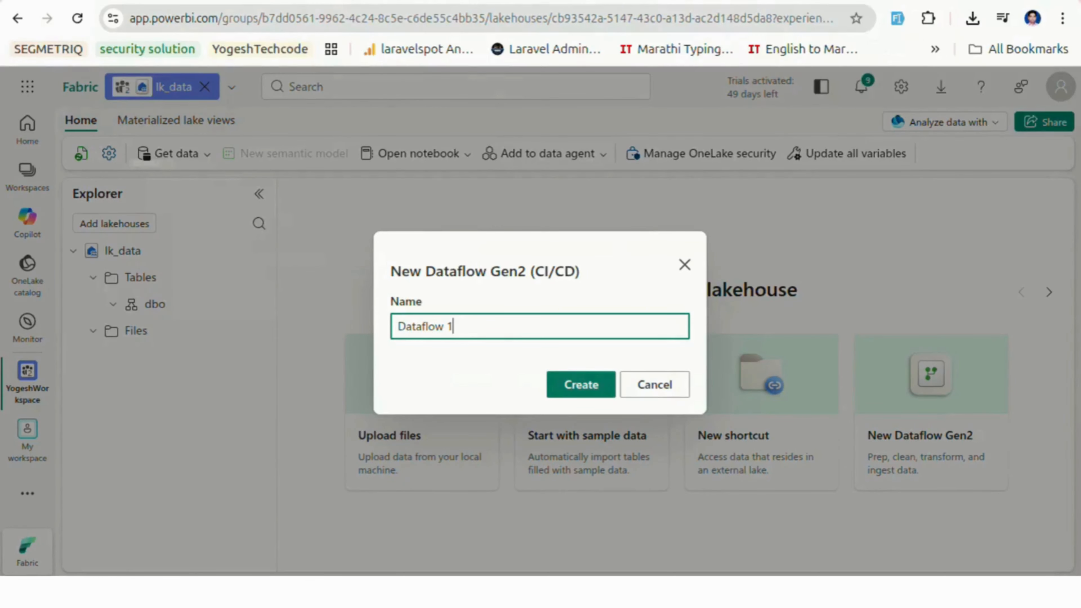
pyautogui.press('Return')
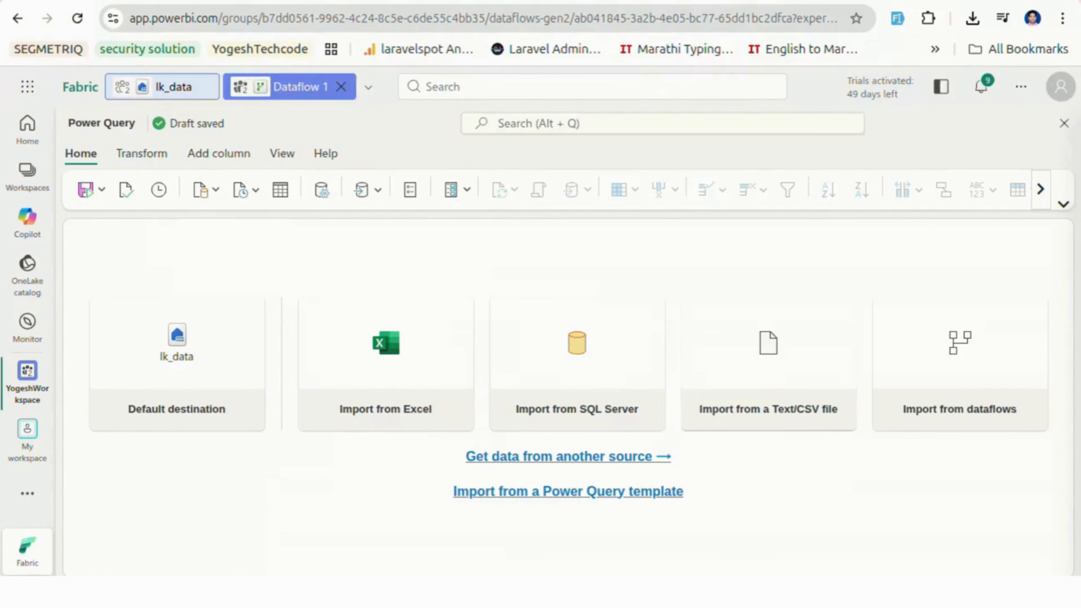
pyautogui.moveTo(177, 358)
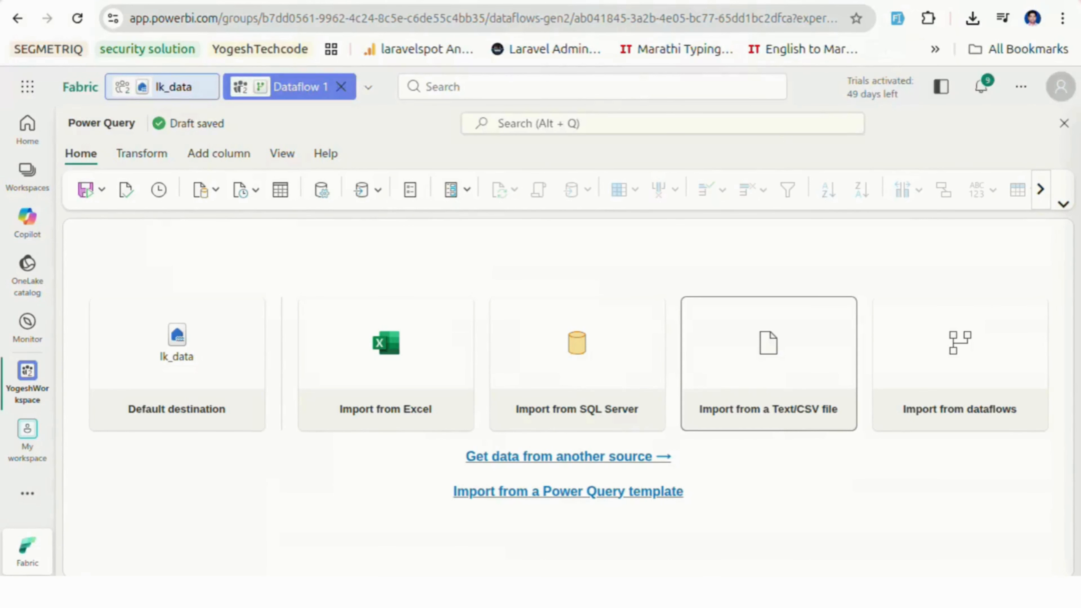
pyautogui.click(768, 362)
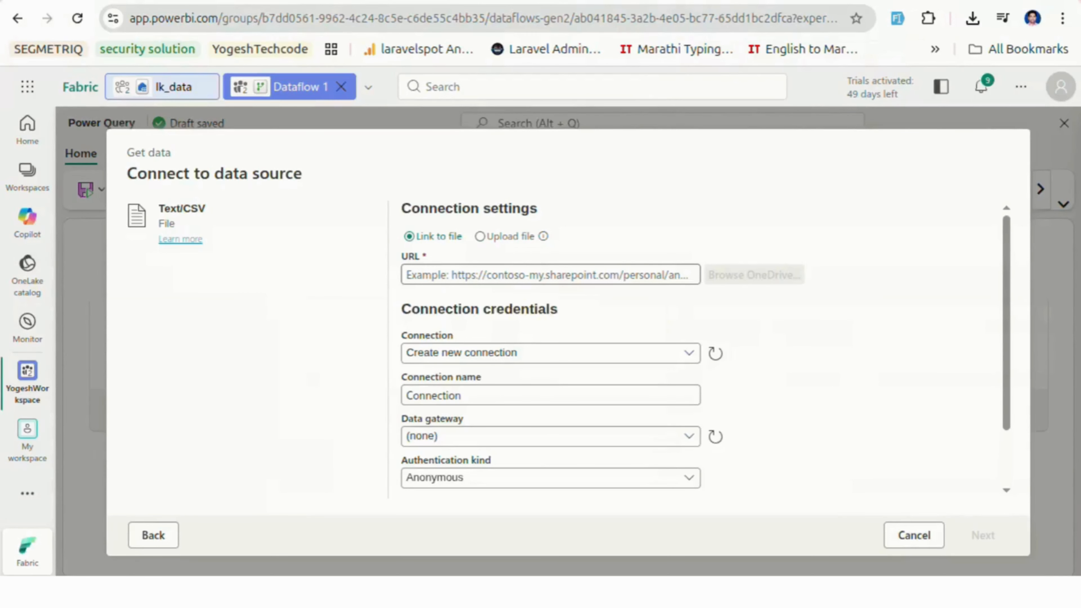
pyautogui.click(408, 275)
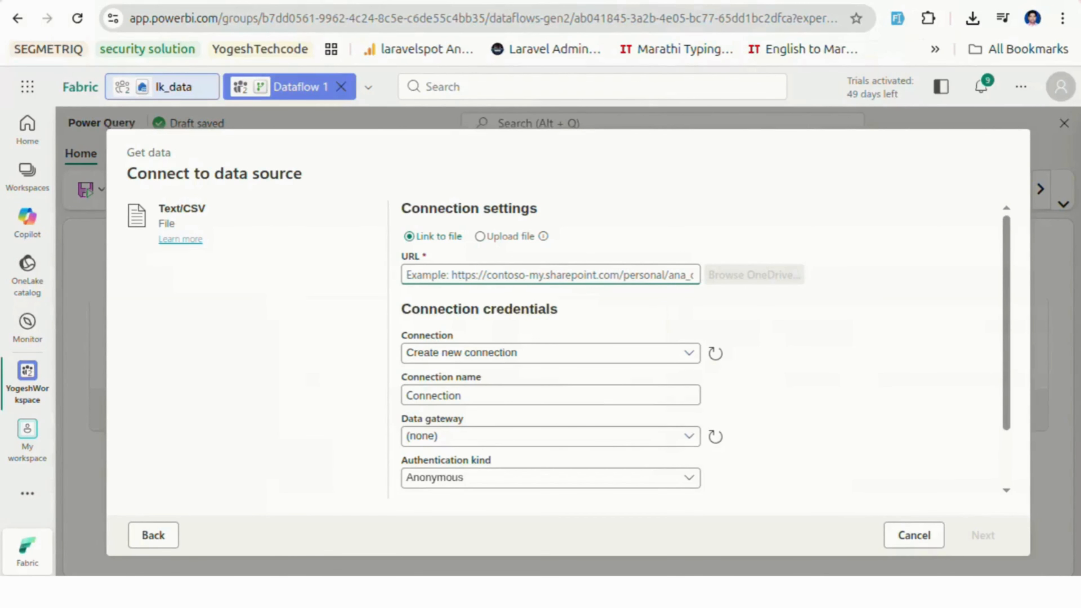
pyautogui.write('https://raw.githubusercontent.com/MicrosoftLearning/dp-data/main/sales.csv')
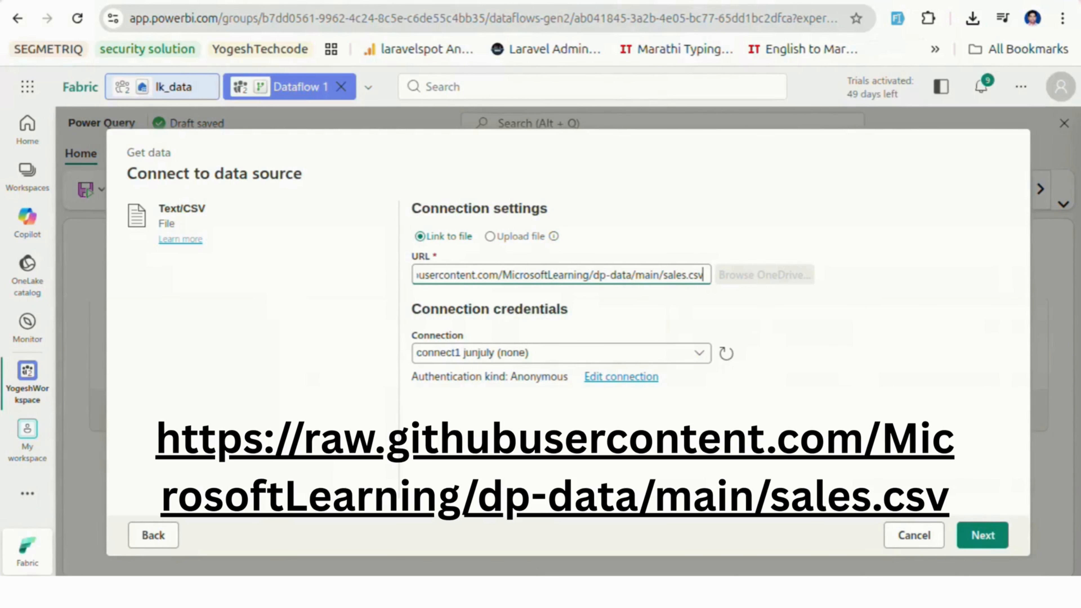
pyautogui.hotkey('ctrl', 'Left')
pyautogui.hotkey('shift', 'End')
pyautogui.press('Home')
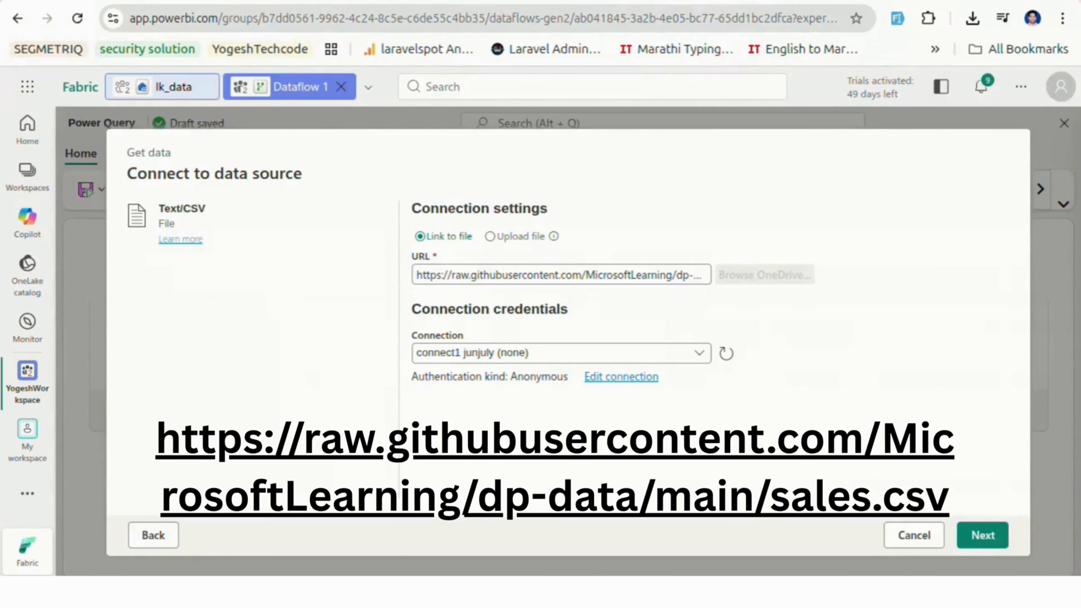
pyautogui.hotkey('shift', 'Right')
pyautogui.hotkey('shift', 'Right')
pyautogui.hotkey('shift', 'Right')
pyautogui.hotkey('shift', 'Right')
pyautogui.hotkey('shift', 'Right')
pyautogui.hotkey('shift', 'Right')
pyautogui.hotkey('shift', 'Right')
pyautogui.hotkey('shift', 'Right')
pyautogui.hotkey('shift', 'Right')
pyautogui.hotkey('shift', 'Right')
pyautogui.hotkey('shift', 'Right')
pyautogui.hotkey('shift', 'Right')
pyautogui.hotkey('shift', 'Right')
pyautogui.hotkey('shift', 'Right')
pyautogui.hotkey('shift', 'Right')
pyautogui.hotkey('shift', 'Right')
pyautogui.hotkey('shift', 'Right')
pyautogui.hotkey('shift', 'Right')
pyautogui.hotkey('shift', 'Right')
pyautogui.hotkey('shift', 'Right')
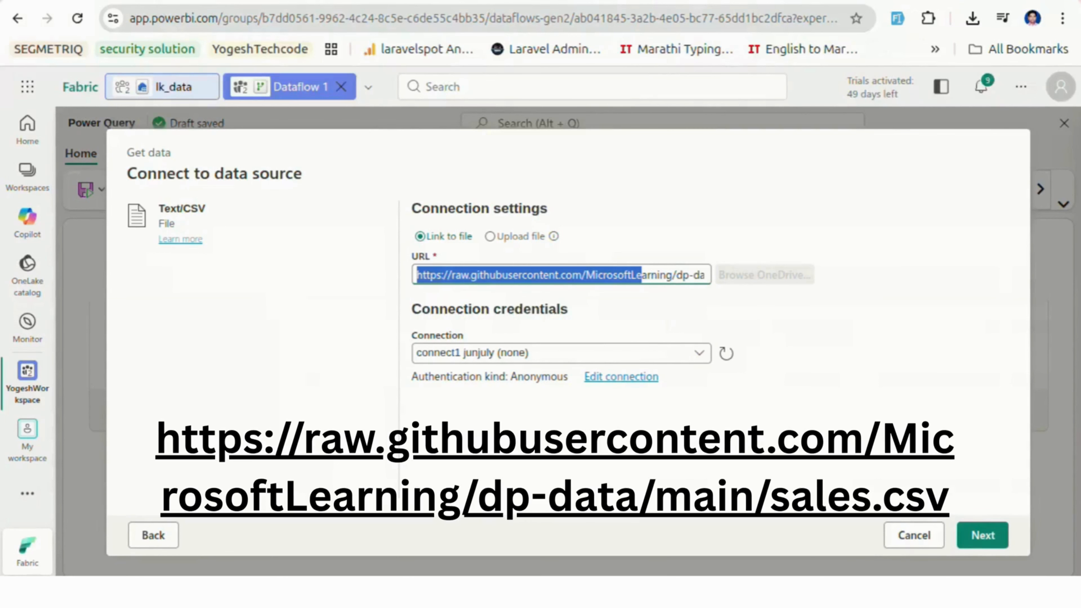
# Step: Switch the credentials to a new connection and set its connection name to connect1
pyautogui.press('Tab')
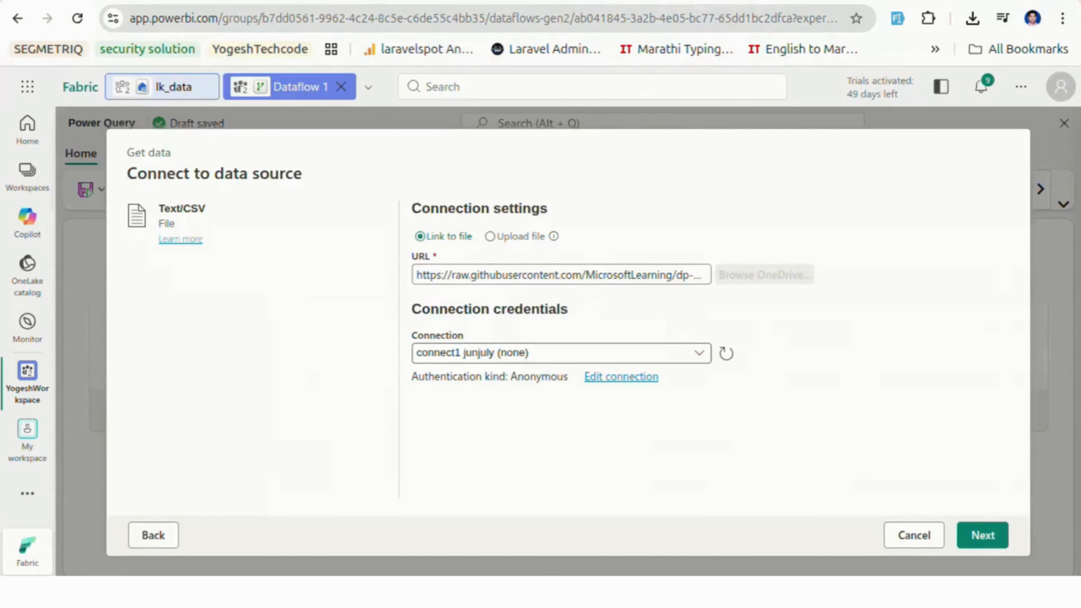
pyautogui.hotkey('alt', 'Down')
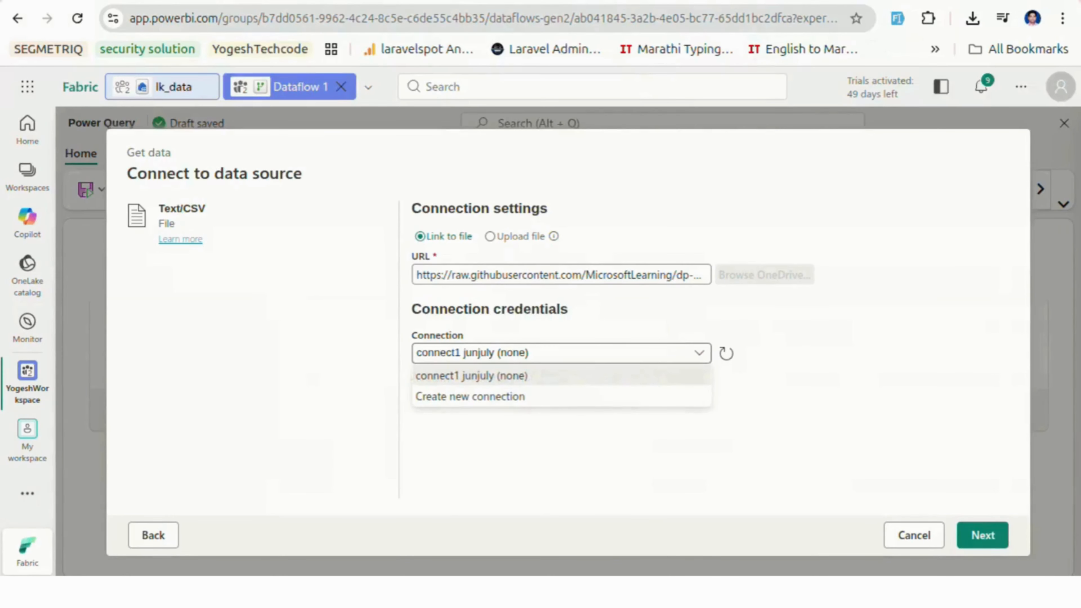
pyautogui.press('Down')
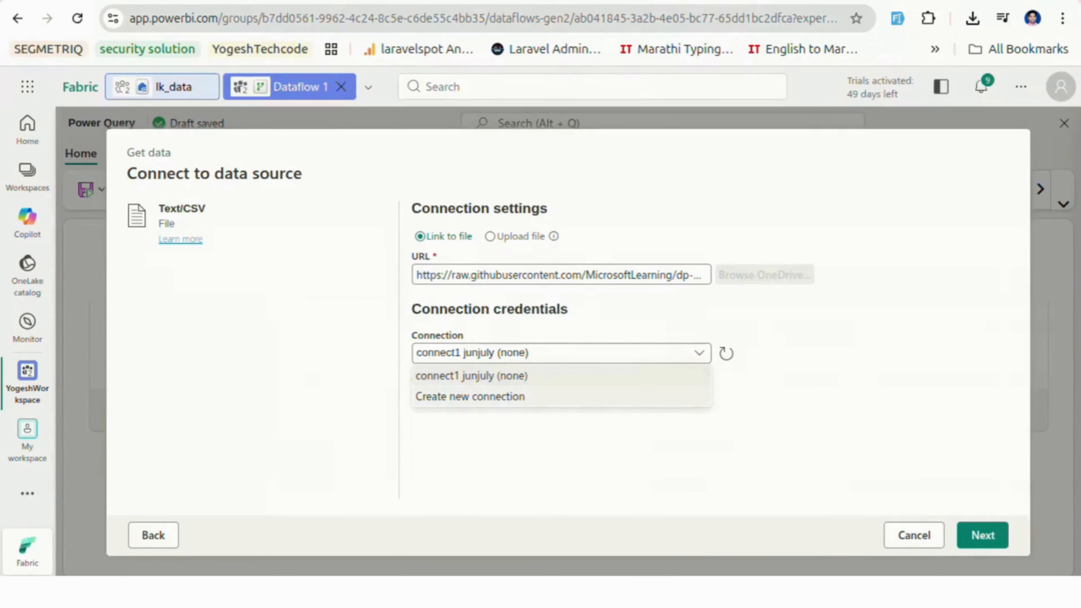
pyautogui.press('Return')
pyautogui.click(516, 396)
pyautogui.moveTo(692, 395); pyautogui.dragTo(404, 395)
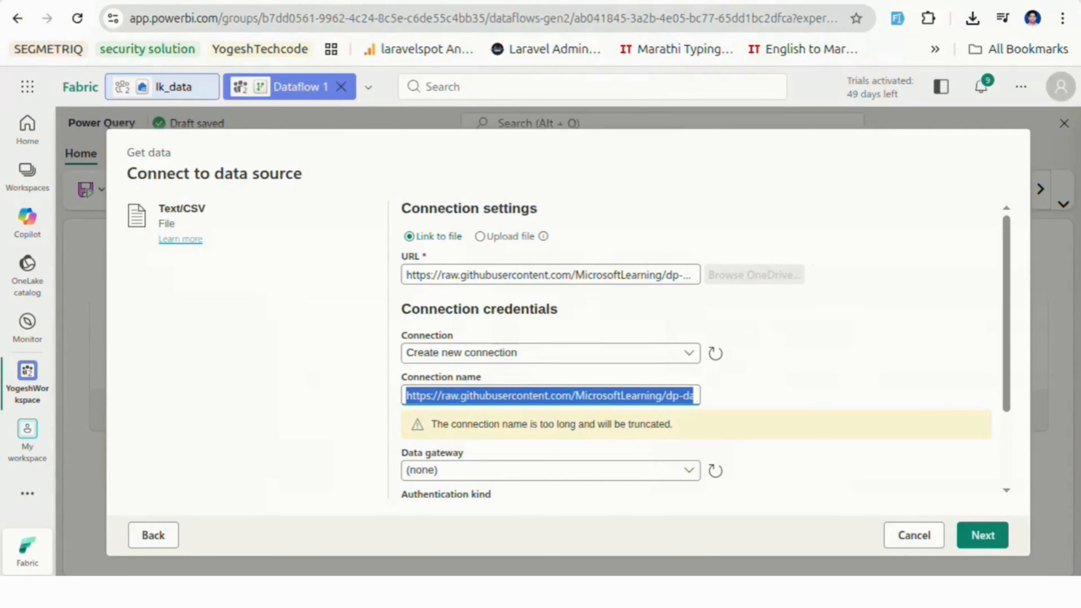
pyautogui.press('BackSpace')
pyautogui.hotkey('ctrl', 'a')
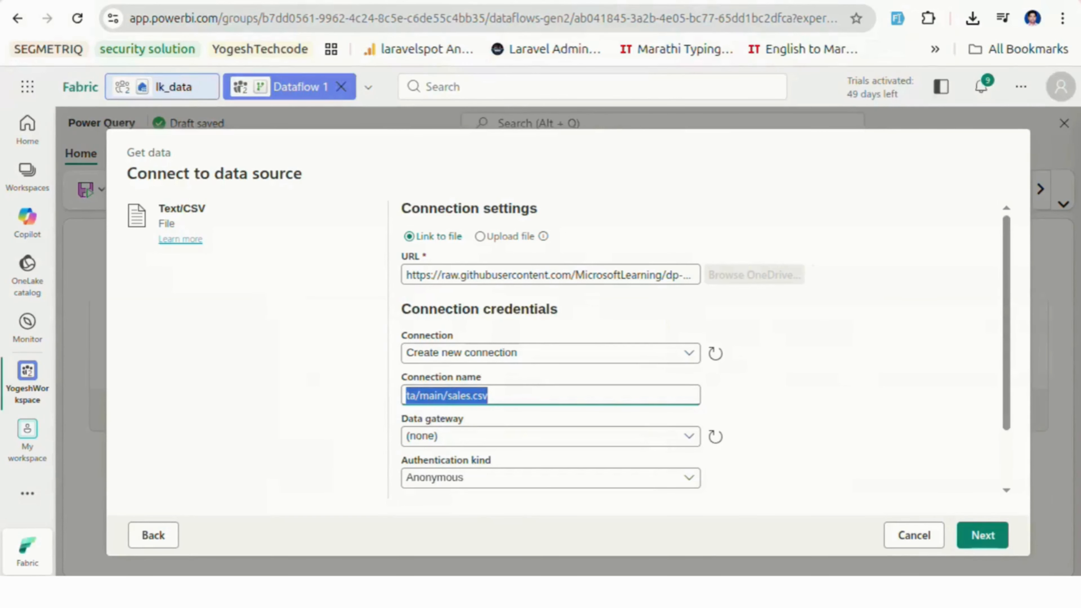
pyautogui.write('co')
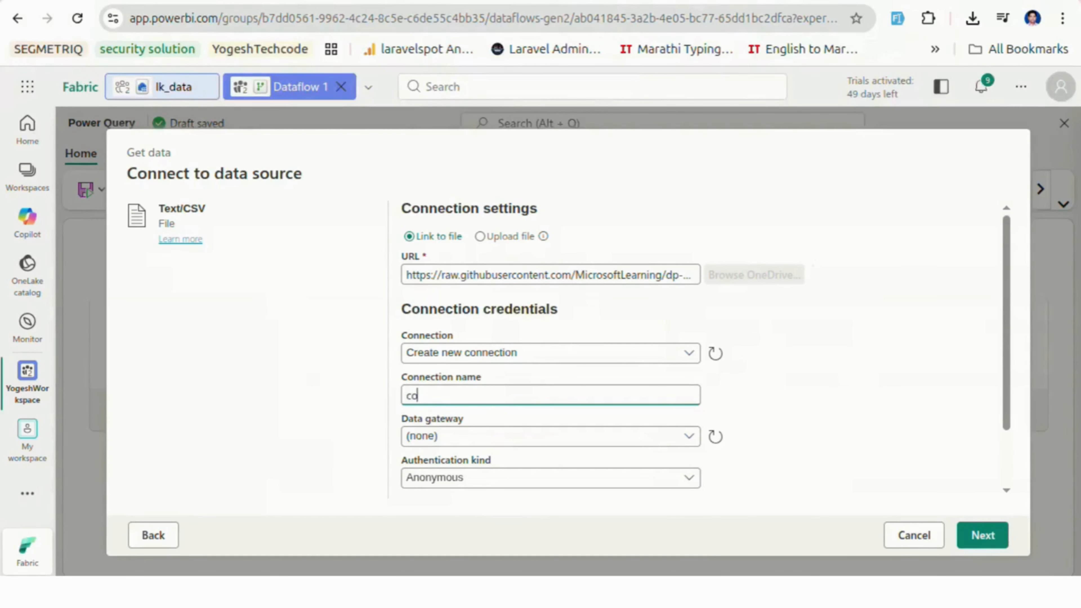
pyautogui.write('nnect1')
# Step: Connect to the sales.csv source and create the query from its file preview
pyautogui.click(983, 535)
pyautogui.click(983, 535)
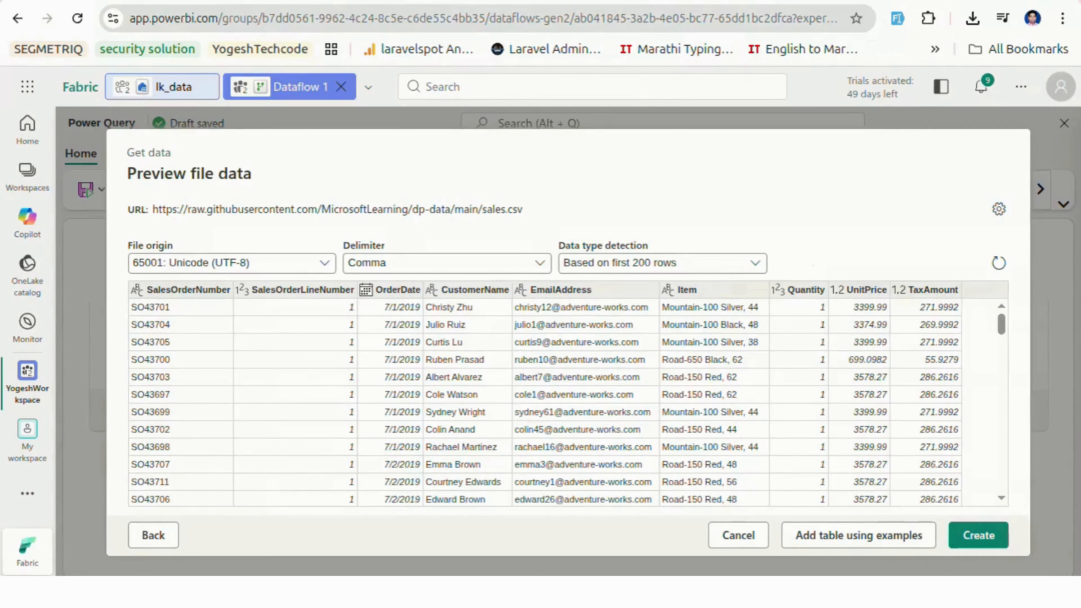
pyautogui.click(978, 535)
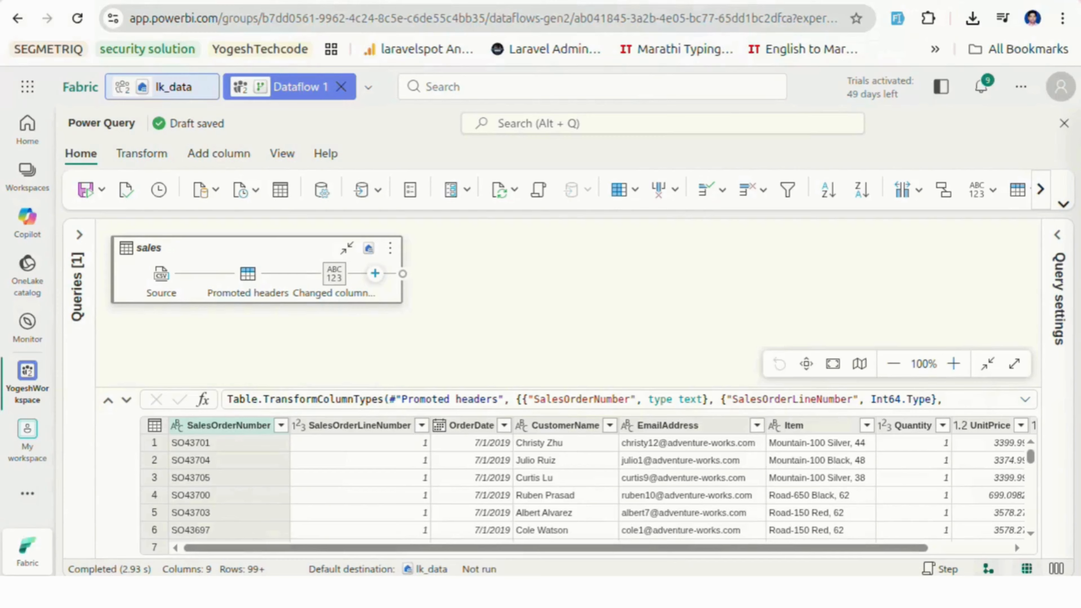
# Step: Expand the query settings and the queries list, and inspect the sales query's columns, applied steps and data destination
pyautogui.hscroll(2, 587, 485)
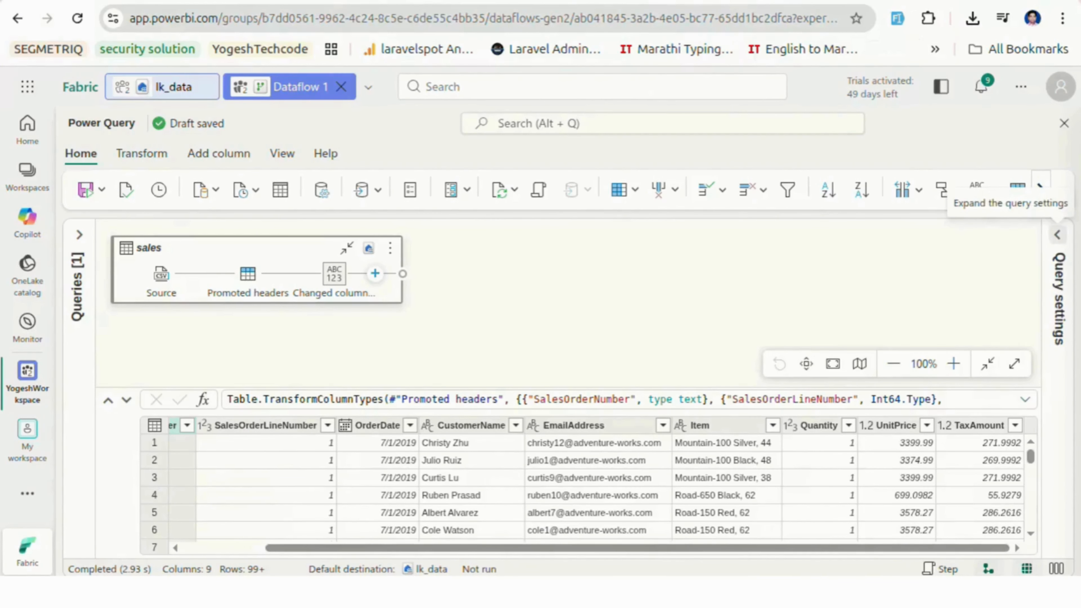
pyautogui.click(1056, 234)
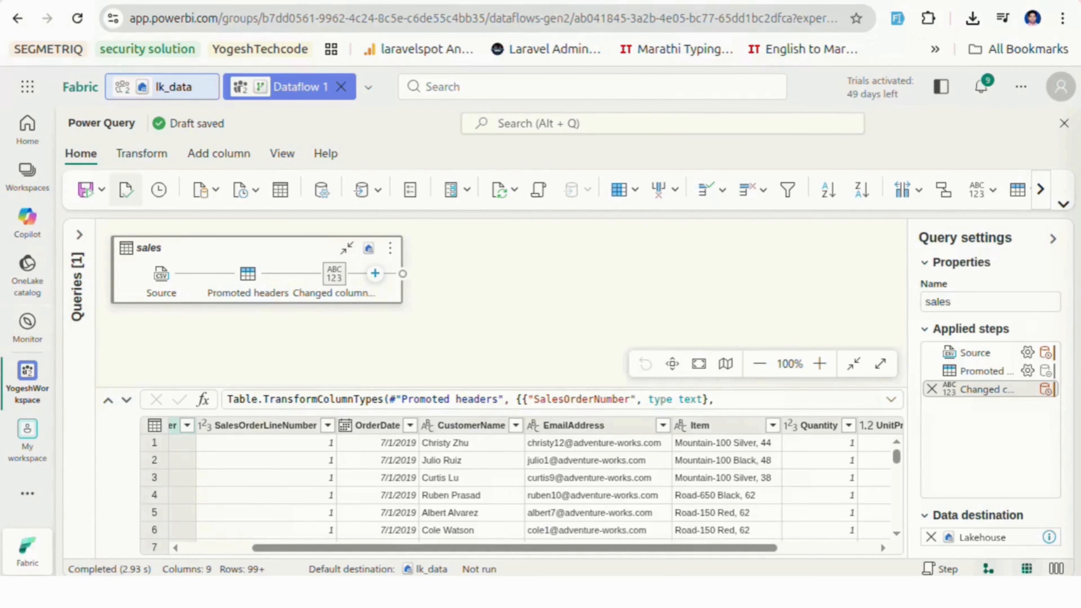
pyautogui.click(78, 234)
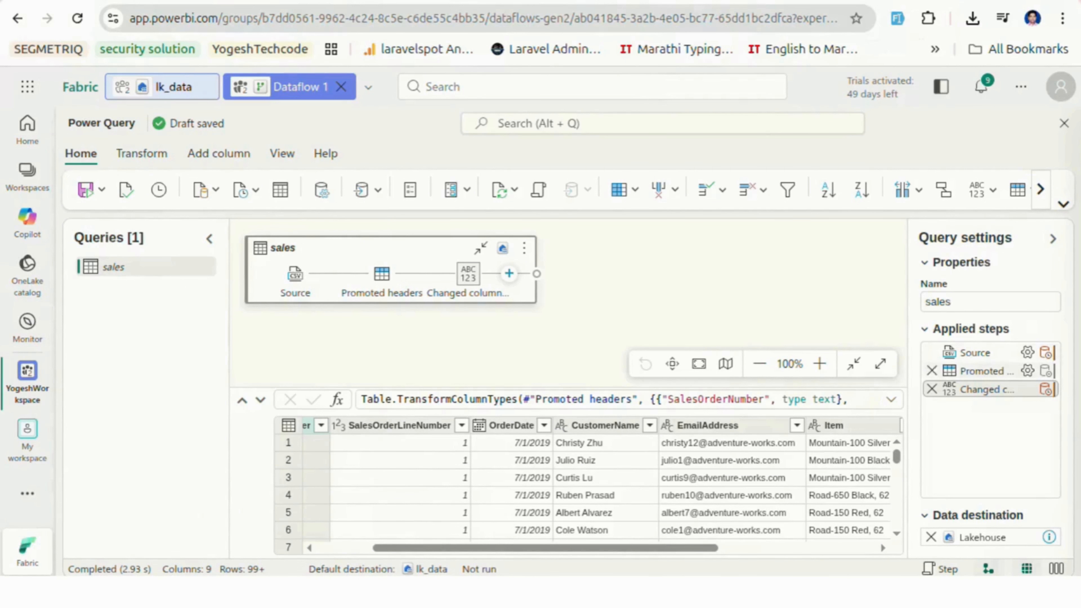
pyautogui.moveTo(1049, 536)
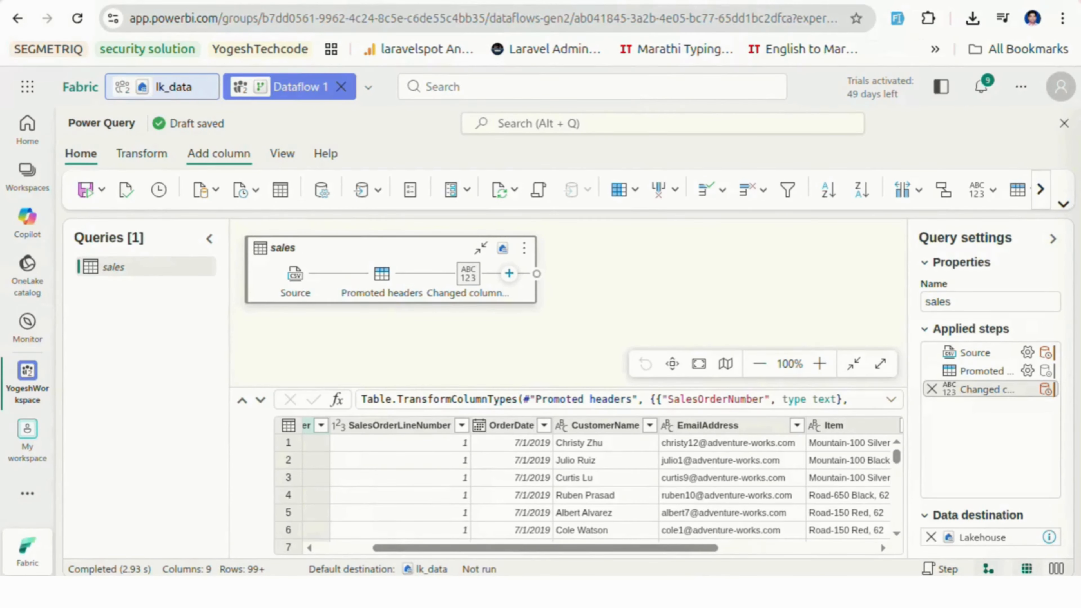
# Step: Start a custom column on the sales query, naming it MonthNo with the Whole number data type
pyautogui.click(219, 153)
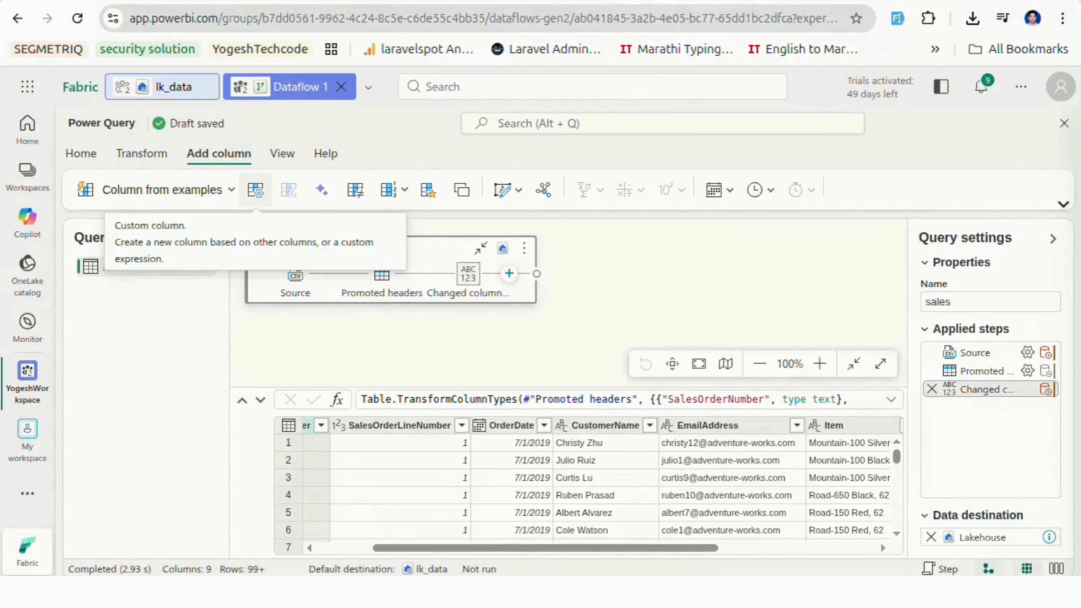
pyautogui.click(255, 190)
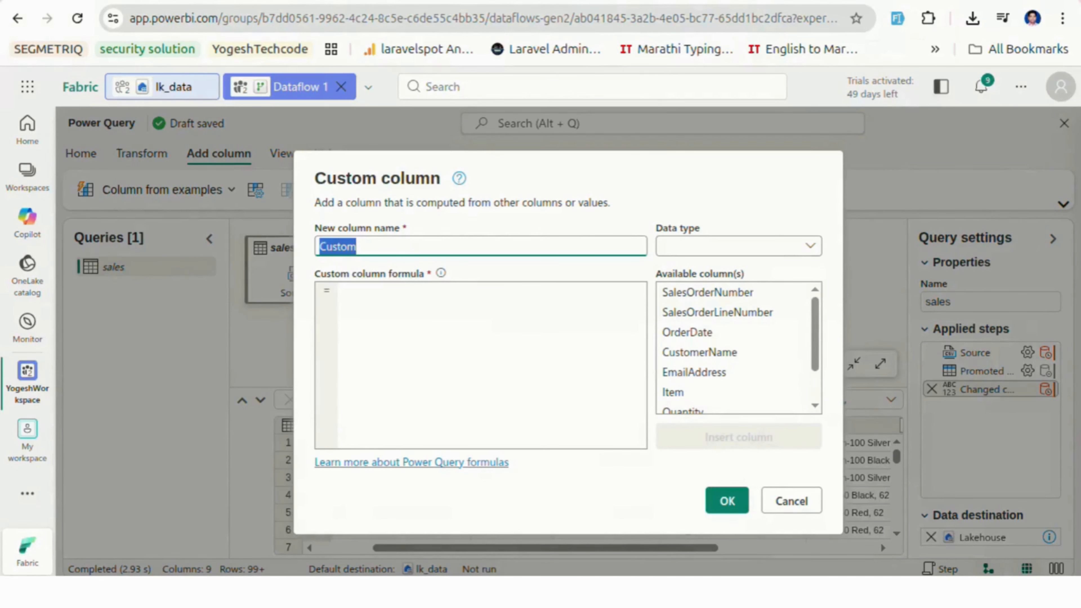
pyautogui.write('Mont')
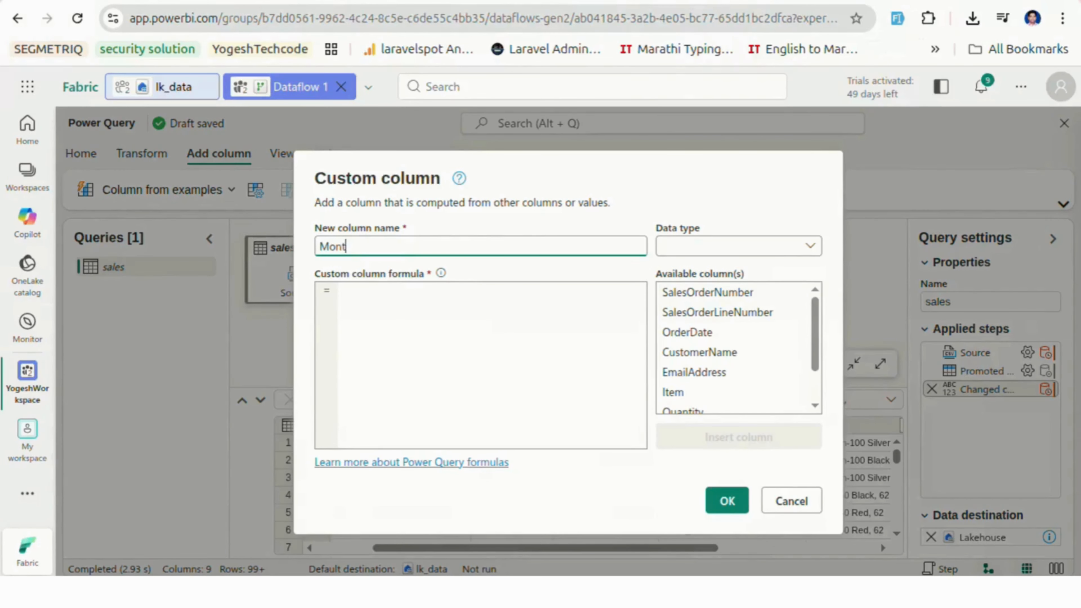
pyautogui.write('hN')
pyautogui.press('BackSpace')
pyautogui.press('BackSpace')
pyautogui.press('BackSpace')
pyautogui.press('BackSpace')
pyautogui.press('BackSpace')
pyautogui.press('BackSpace')
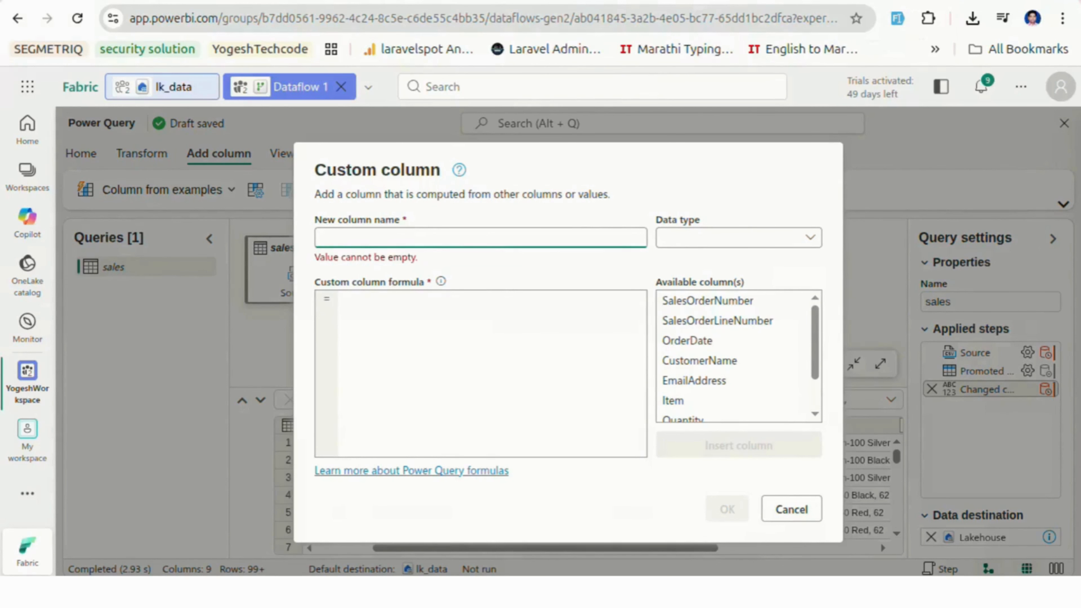
pyautogui.write('M')
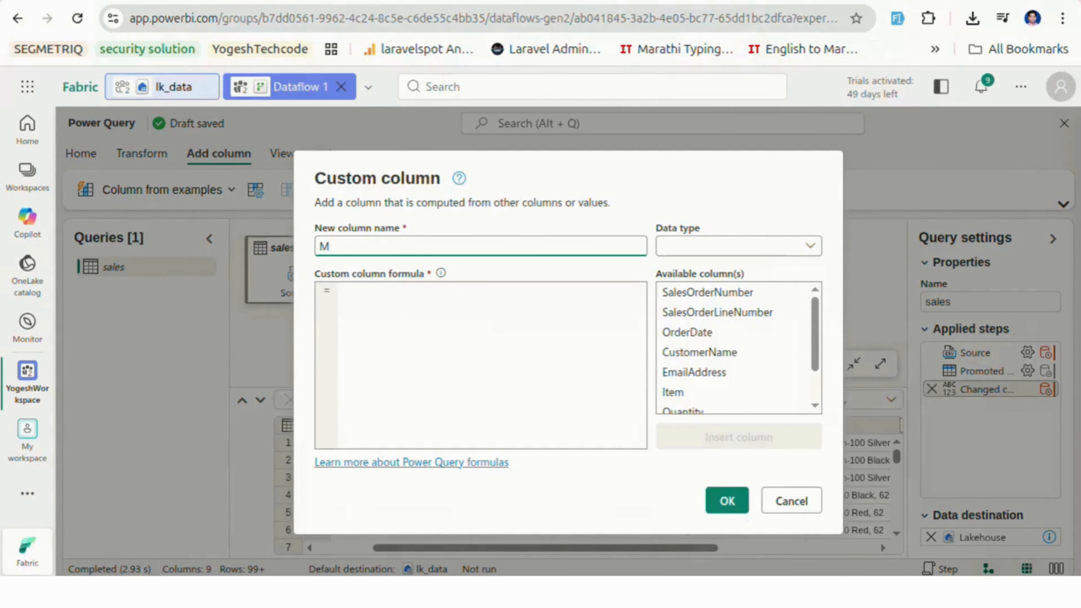
pyautogui.write('onthNo')
pyautogui.click(738, 245)
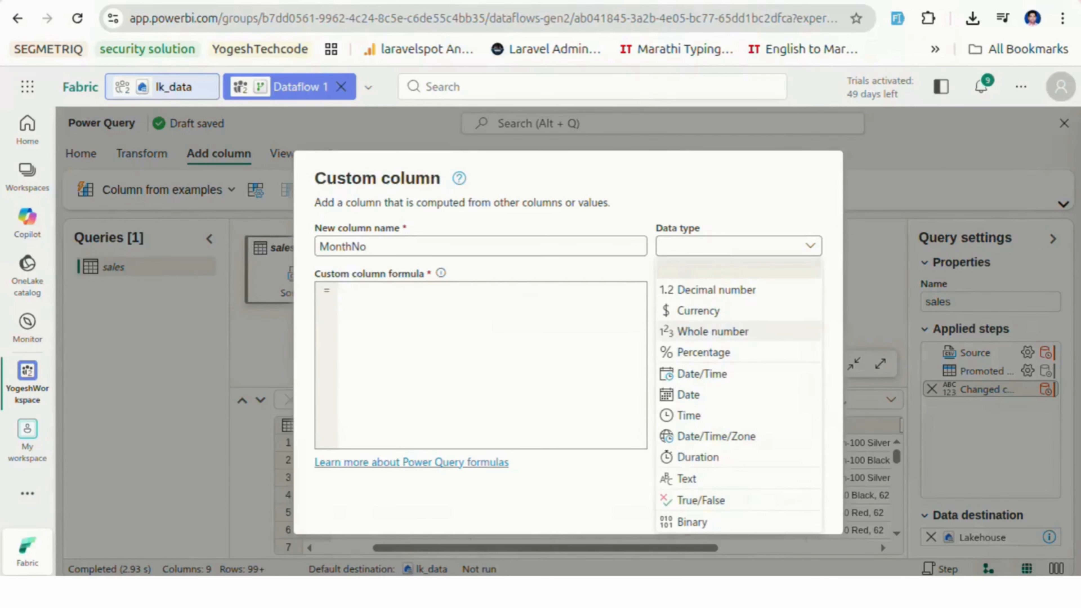
pyautogui.click(712, 331)
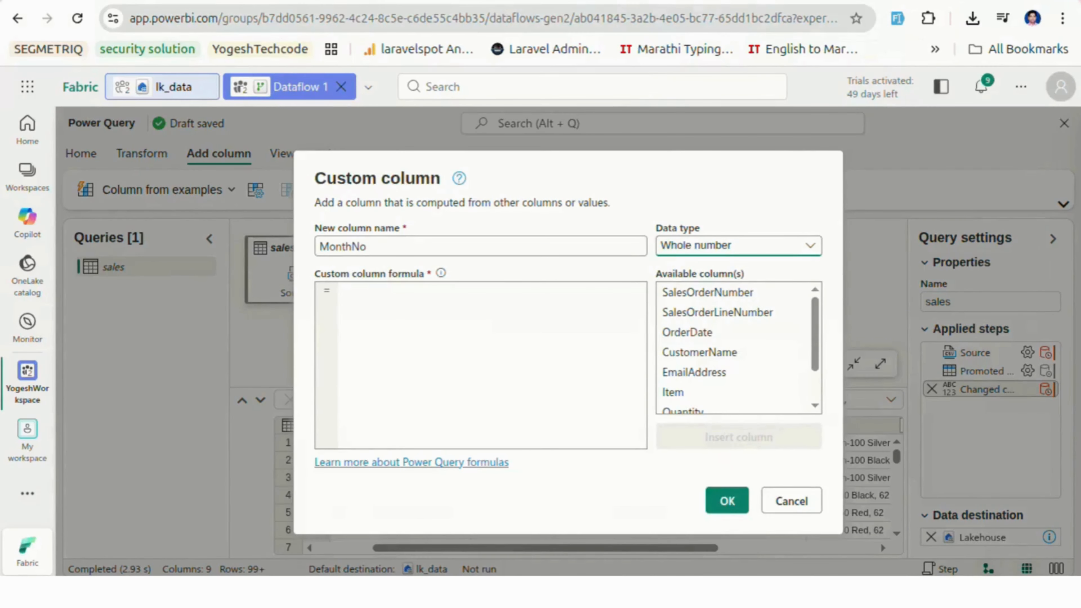
# Step: Enter the custom column formula Date.Month([OrderDate]) and add the column to the query
pyautogui.click(344, 291)
pyautogui.write('Date')
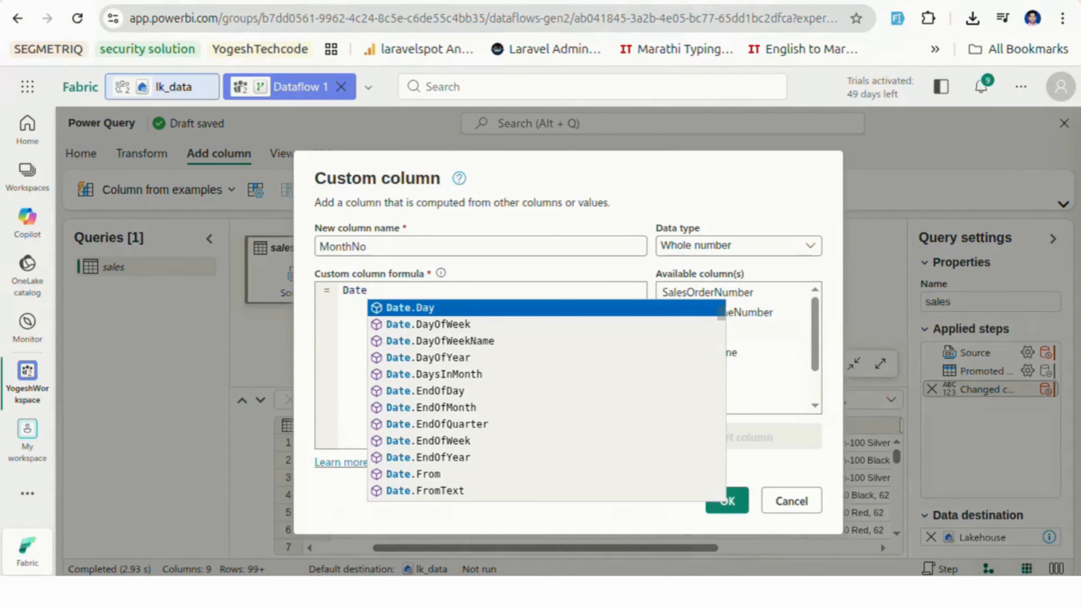
pyautogui.write('.Month(')
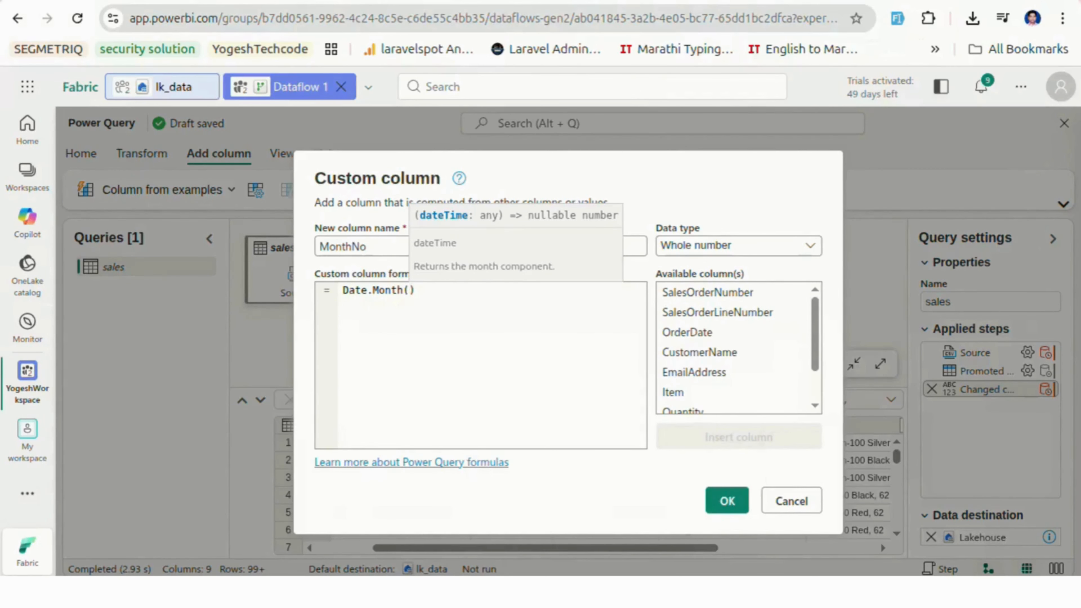
pyautogui.write('[')
pyautogui.write('OrderDa')
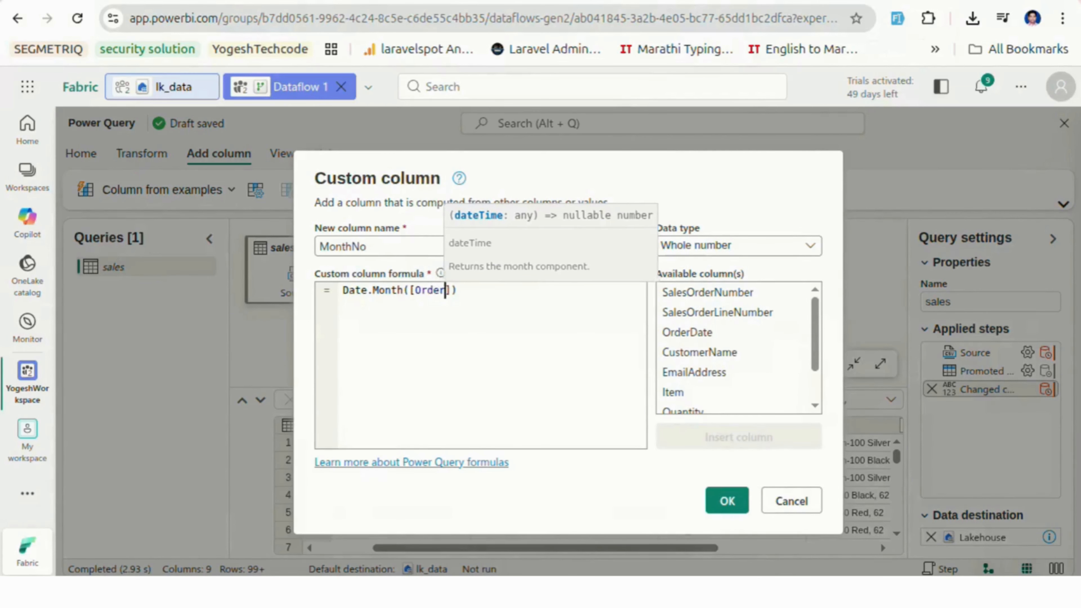
pyautogui.write('te')
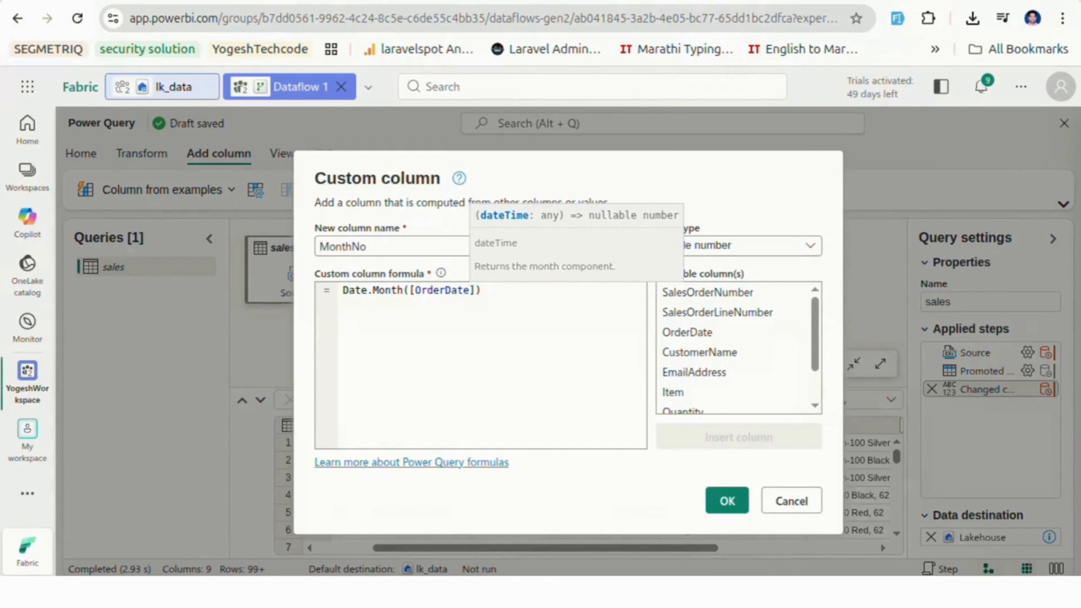
pyautogui.click(480, 290)
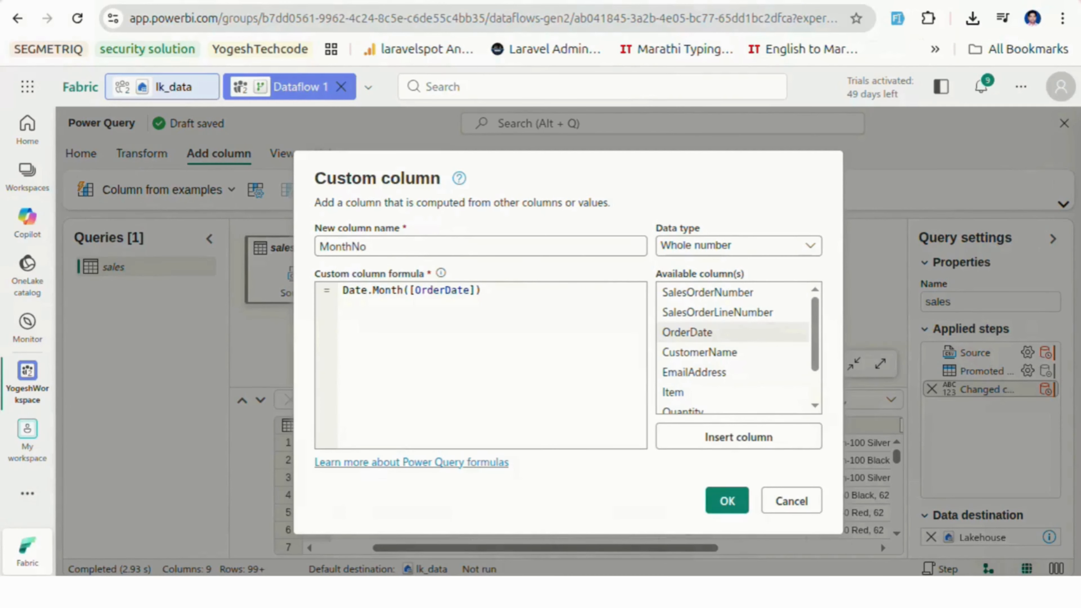
pyautogui.click(726, 500)
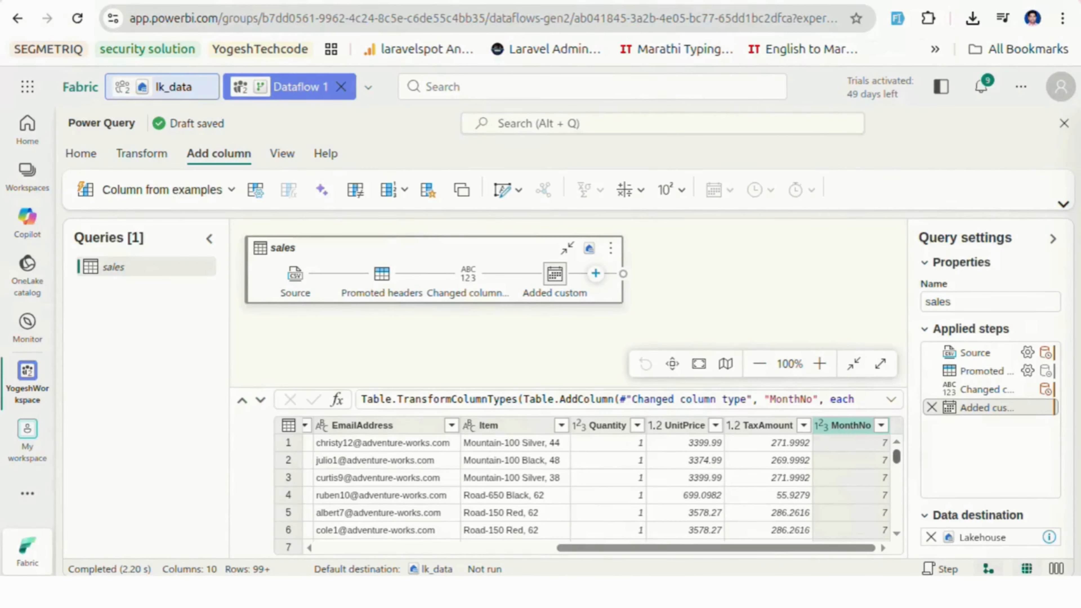
# Step: Inspect the sales data with the diagram view hidden, and show the diagram again to check the query's steps and lakehouse destination
pyautogui.scroll(-15, 583, 485)
pyautogui.click(282, 153)
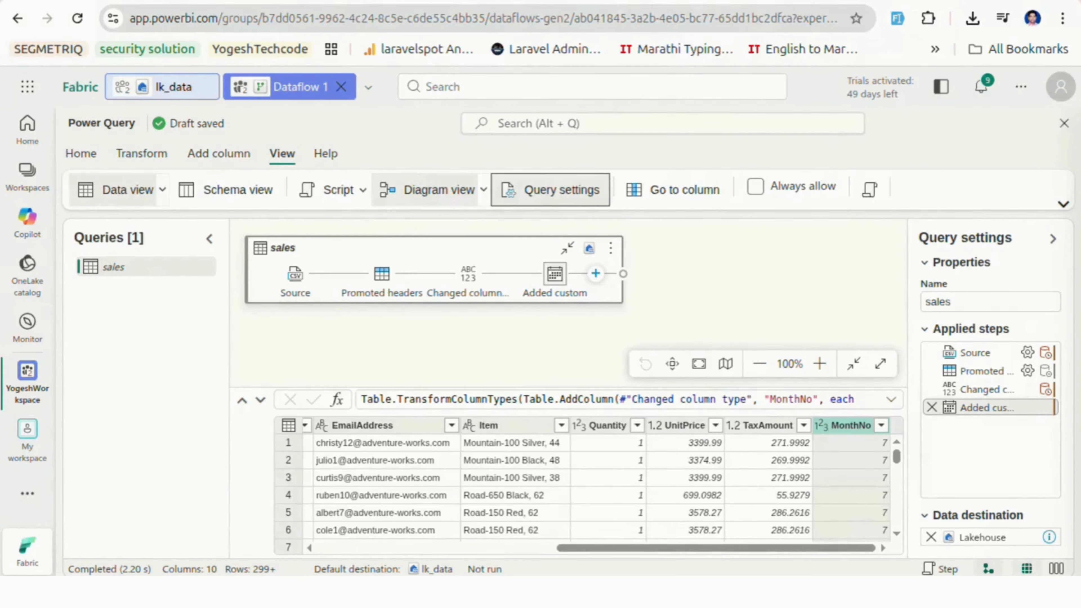
pyautogui.click(430, 189)
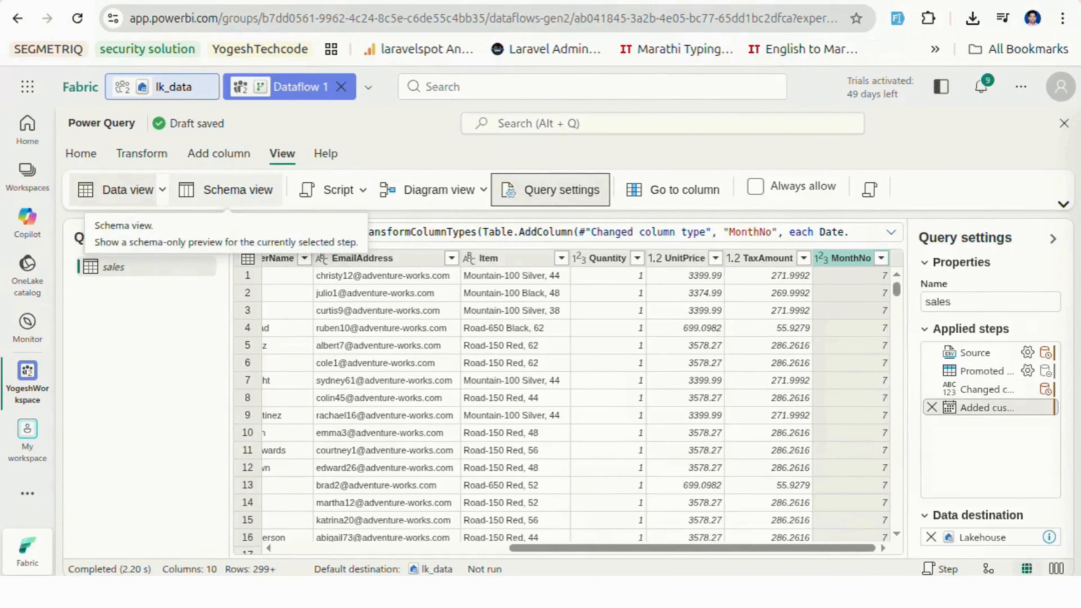
pyautogui.click(430, 189)
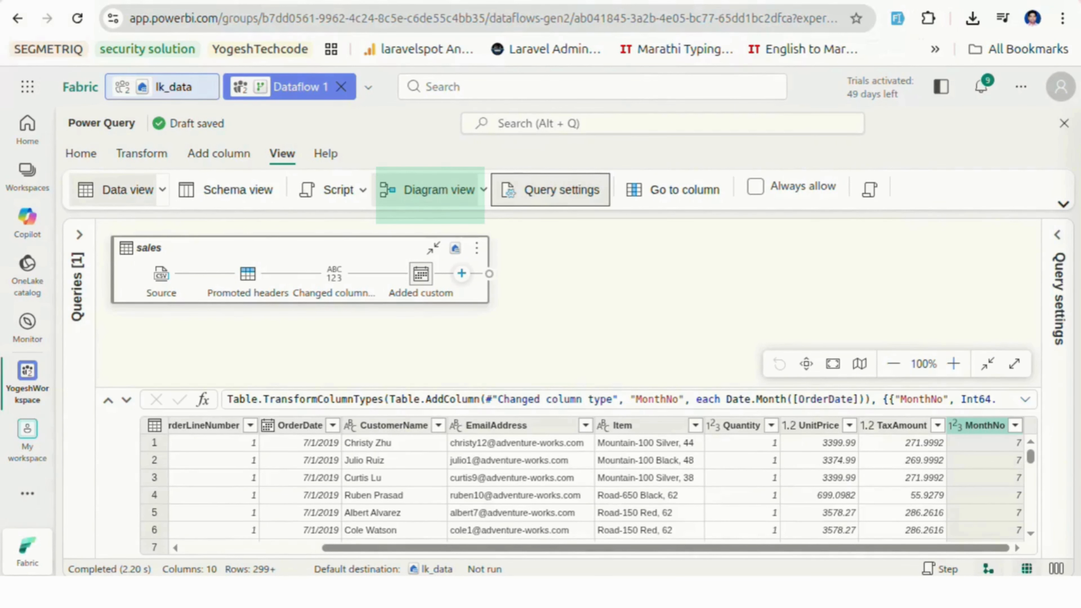
pyautogui.moveTo(455, 249)
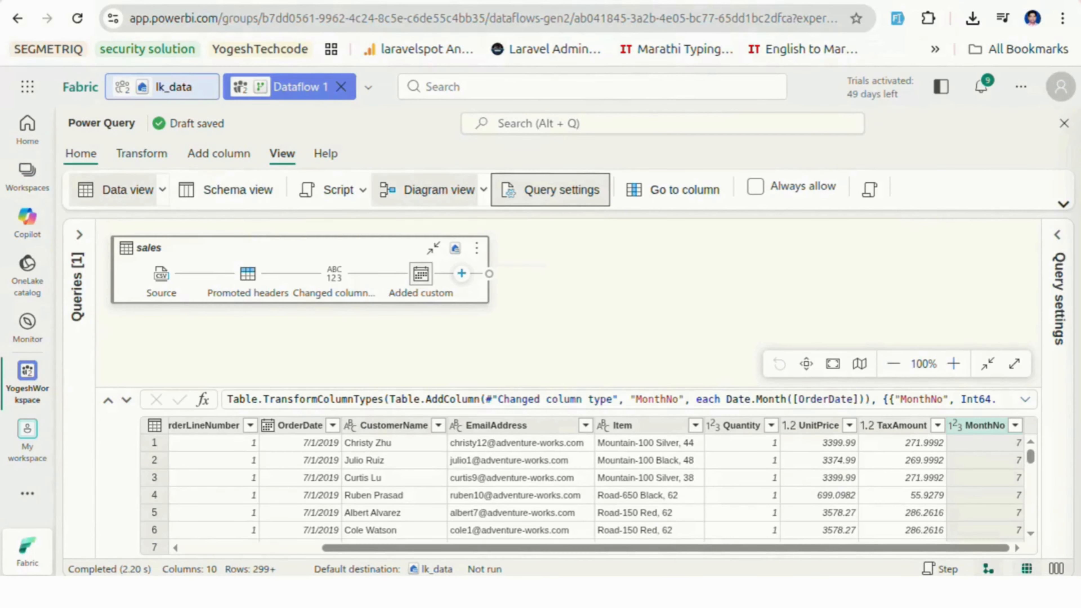
# Step: Save and run the dataflow, and return to the workspace's item list
pyautogui.click(81, 153)
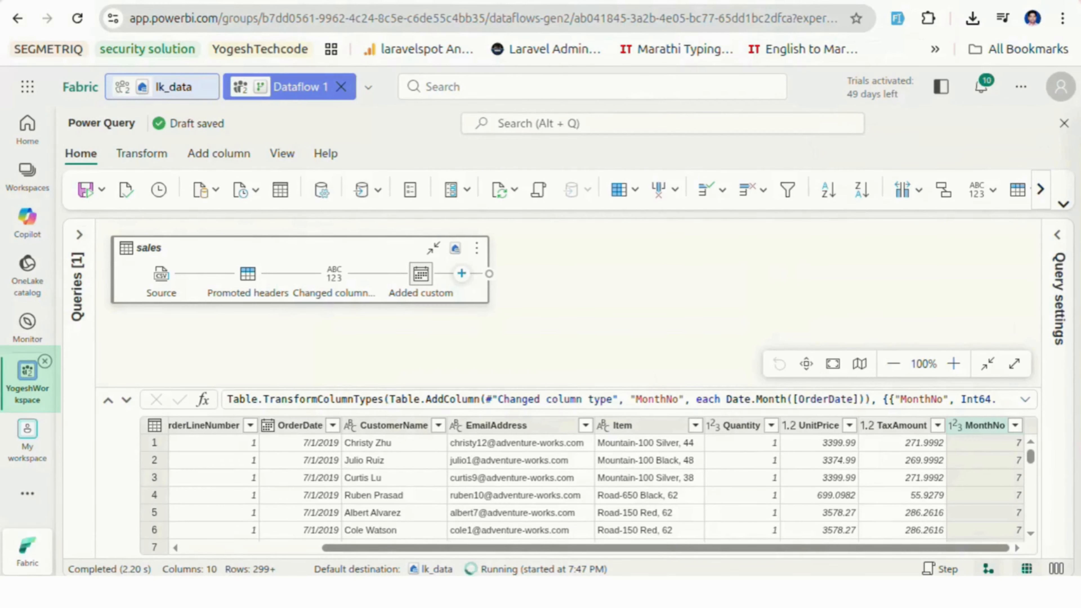
pyautogui.click(27, 378)
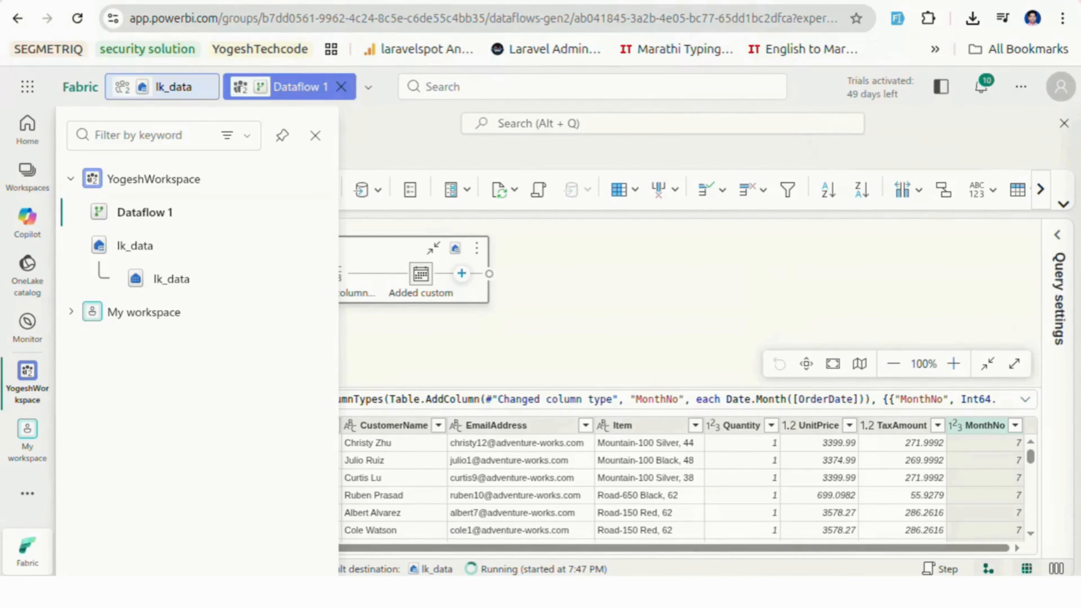
pyautogui.click(153, 179)
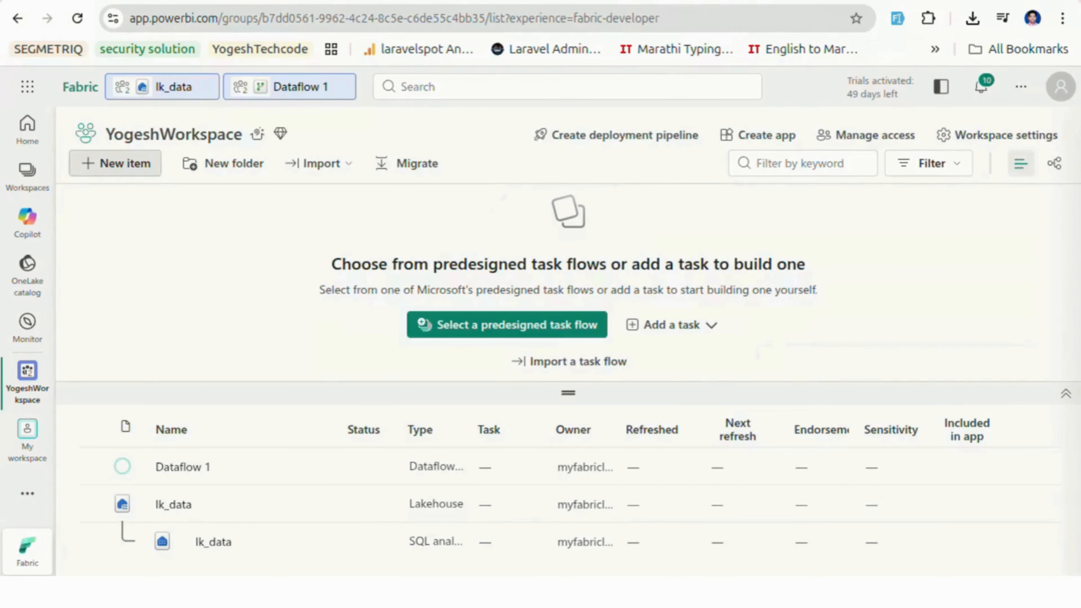
# Step: Find the Pipeline item type by filtering for pipeline, and create a new pipeline named Pipeline_1 in the workspace
pyautogui.click(115, 163)
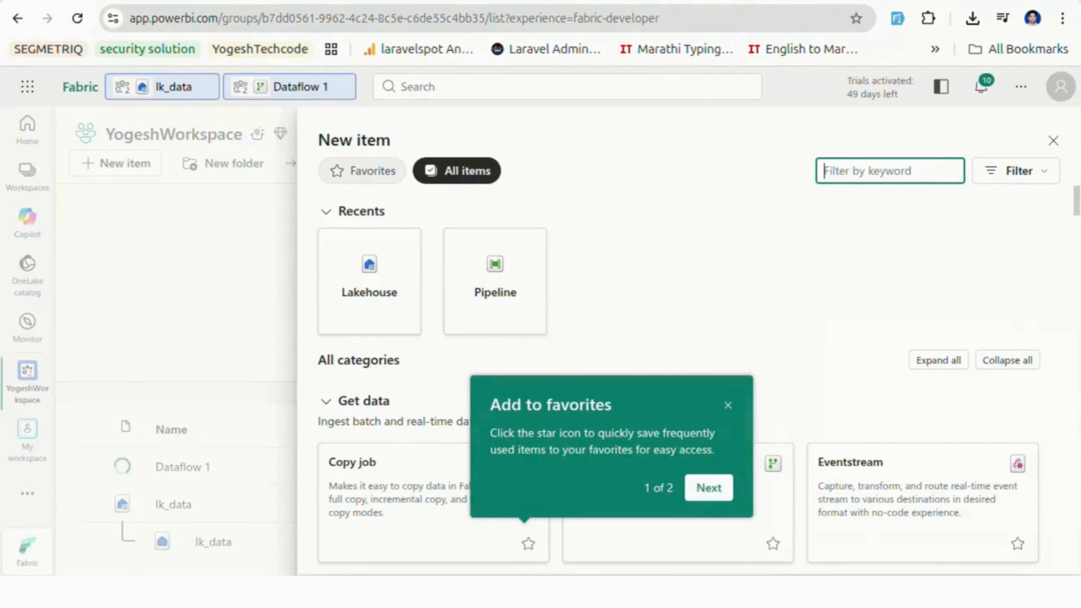
pyautogui.write('pi')
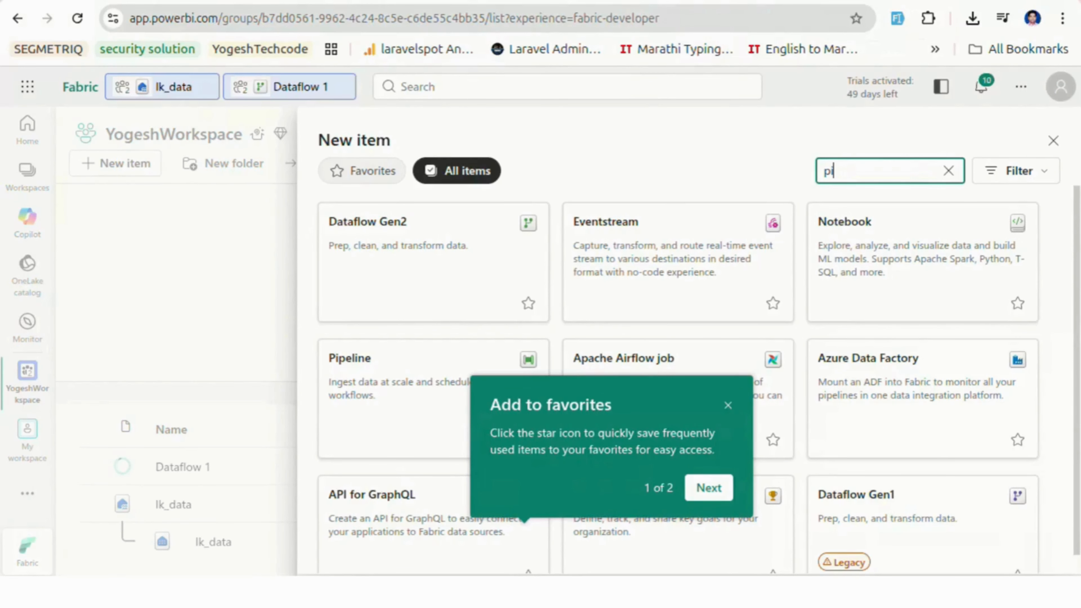
pyautogui.write('peline')
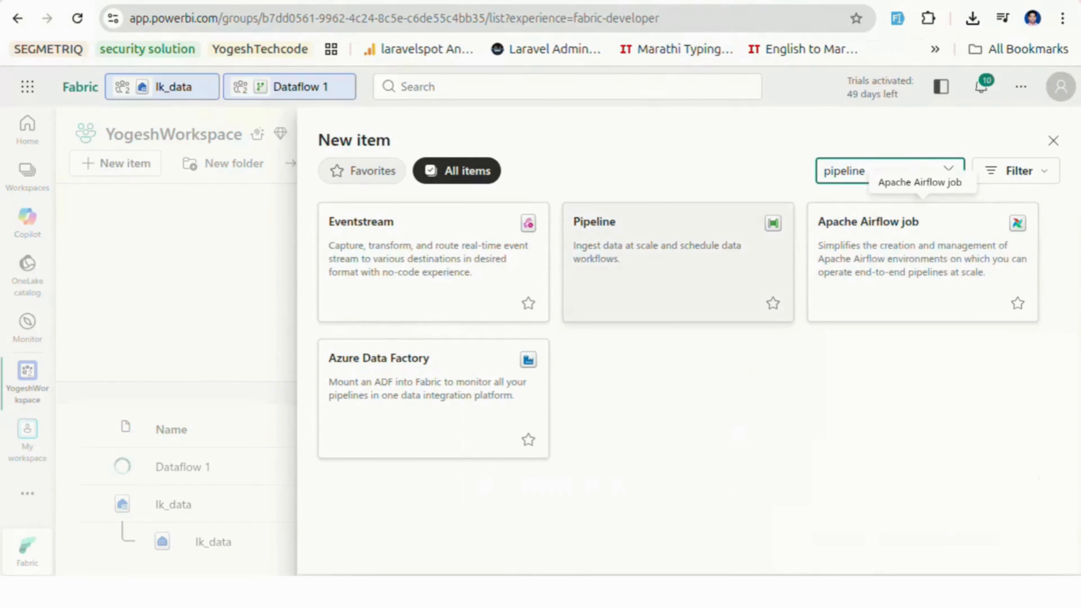
pyautogui.click(678, 256)
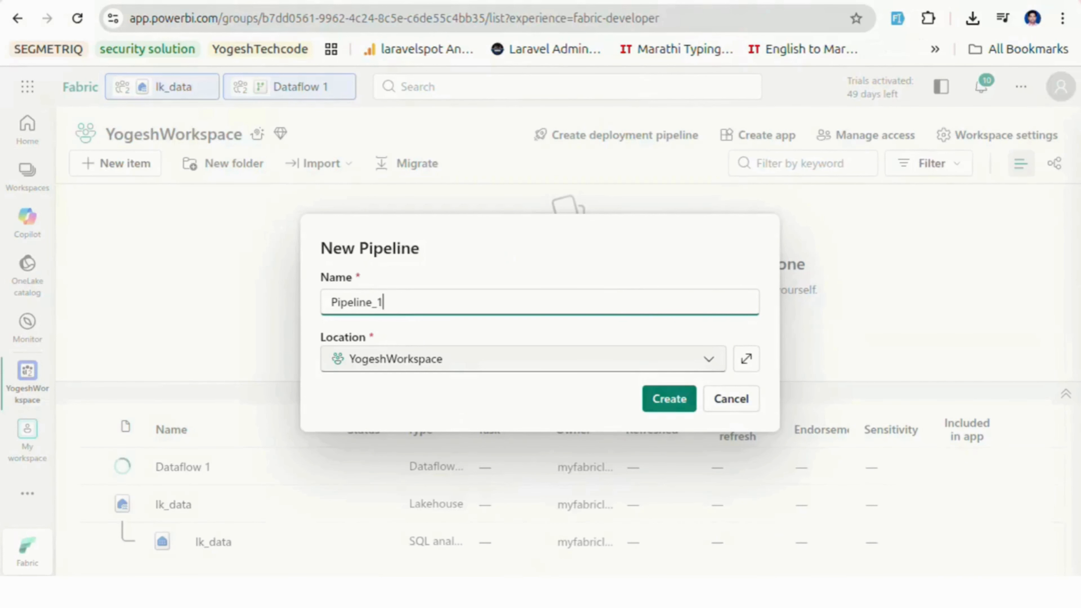
pyautogui.press('Return')
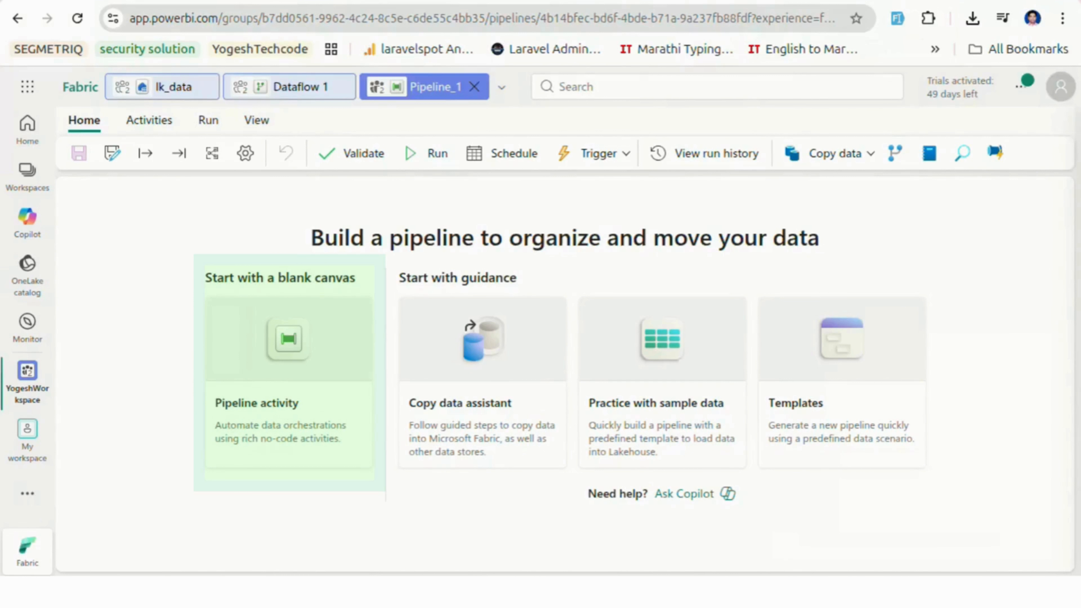
# Step: Add a Dataflow activity that uses Dataflow 1 to the blank pipeline, and save the pipeline
pyautogui.click(289, 382)
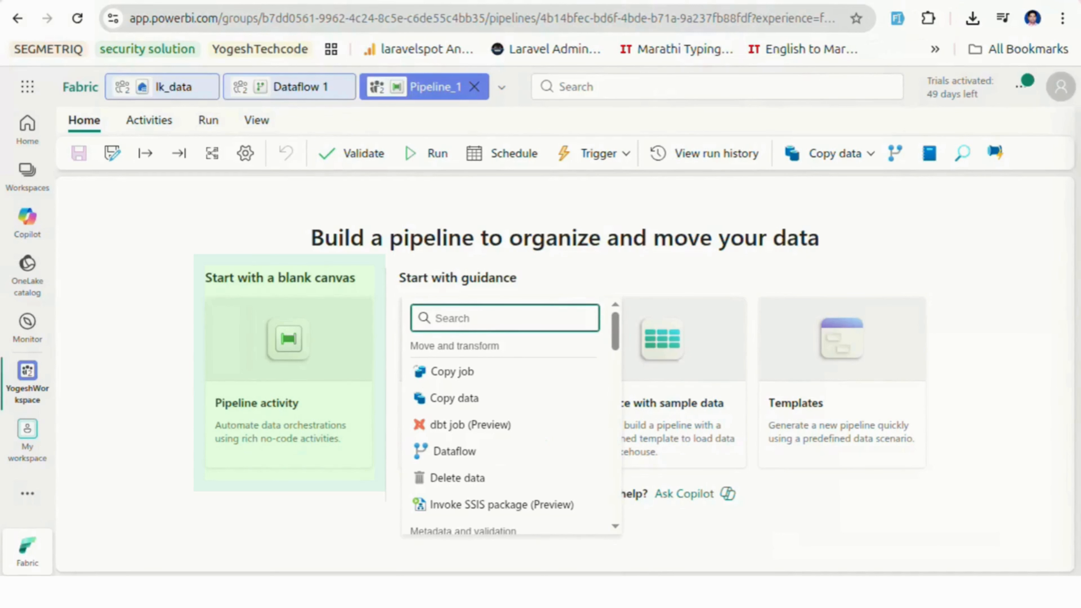
pyautogui.click(454, 450)
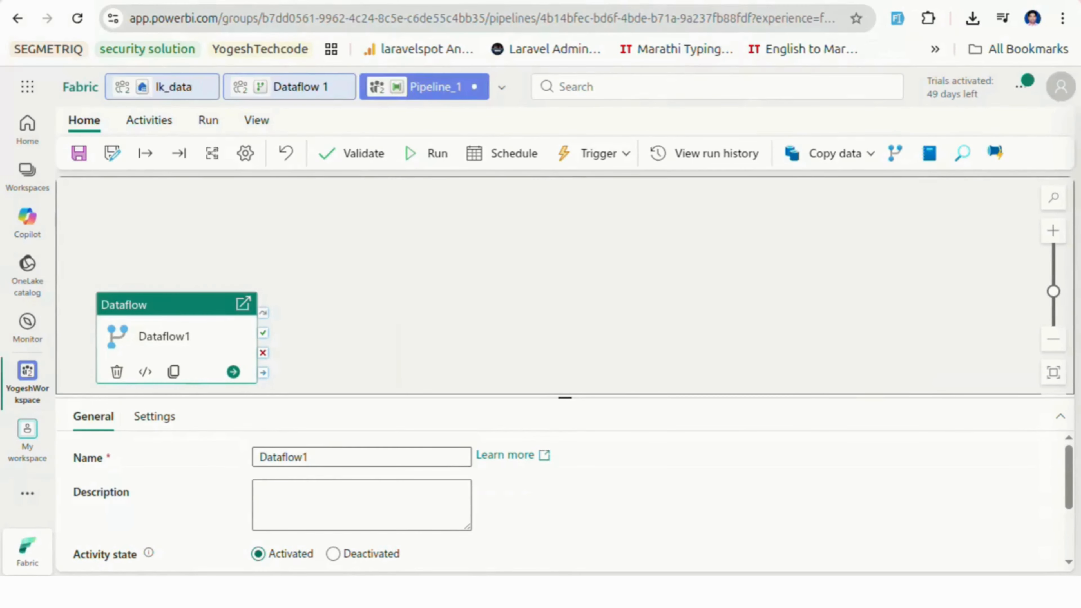
pyautogui.click(260, 491)
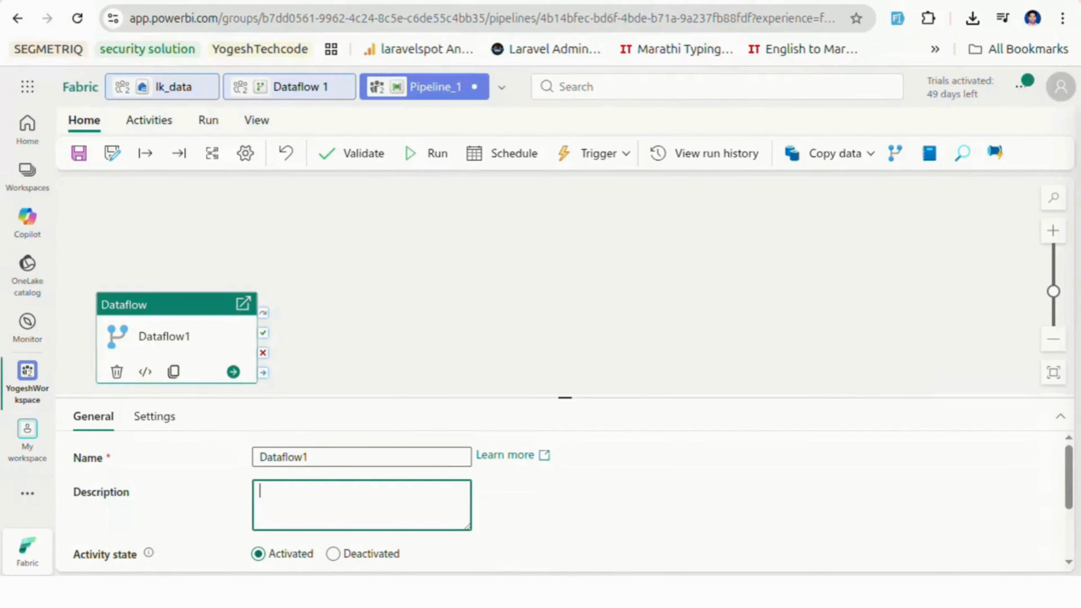
pyautogui.click(154, 416)
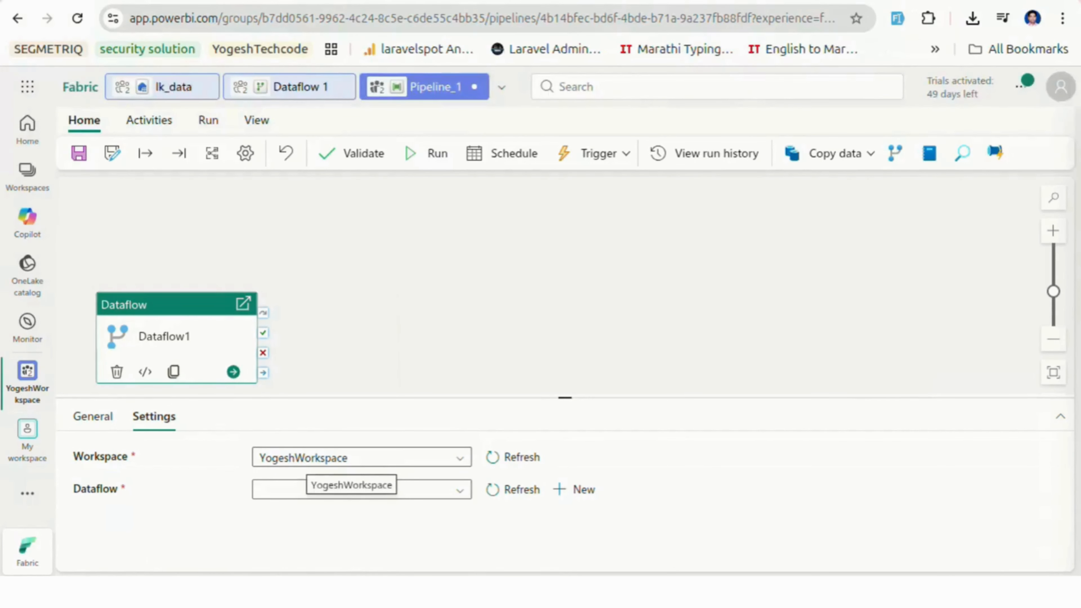
pyautogui.click(361, 488)
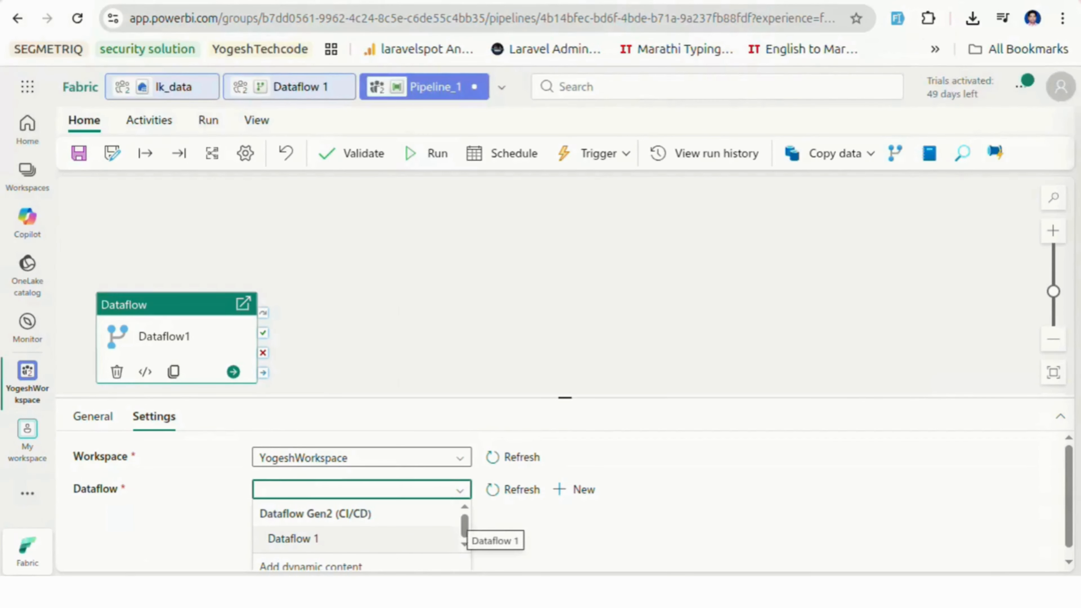
pyautogui.click(446, 538)
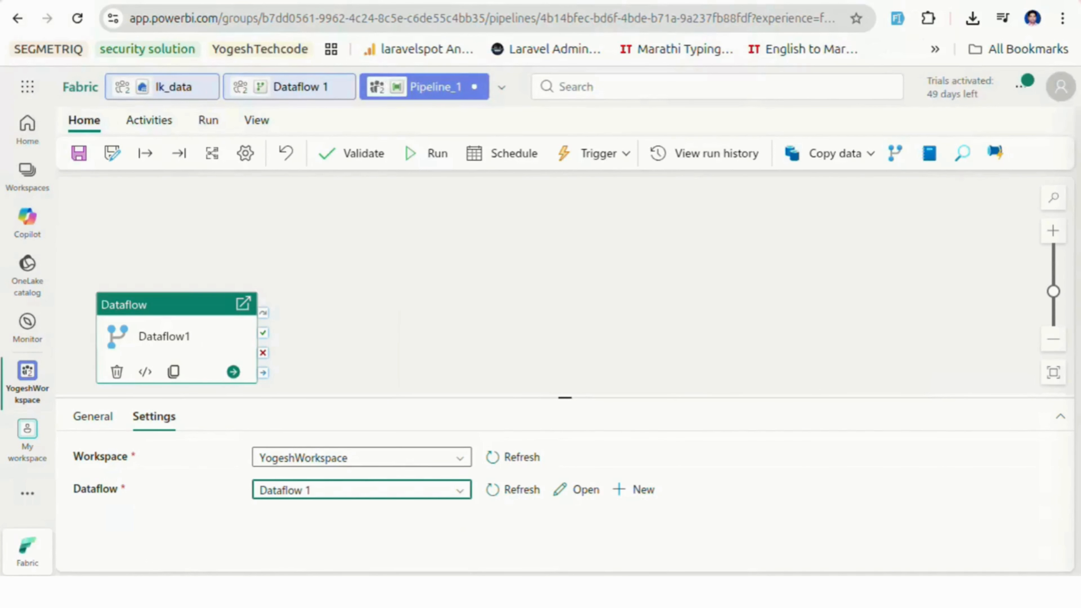
pyautogui.click(79, 153)
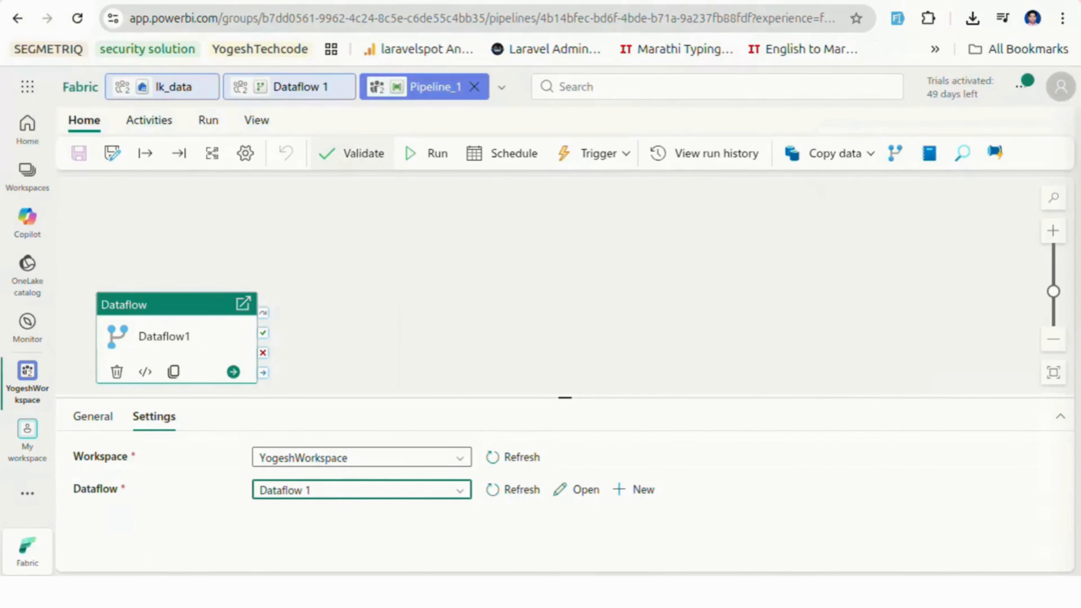
# Step: Validate the pipeline, close the validation output, and run the pipeline
pyautogui.click(350, 153)
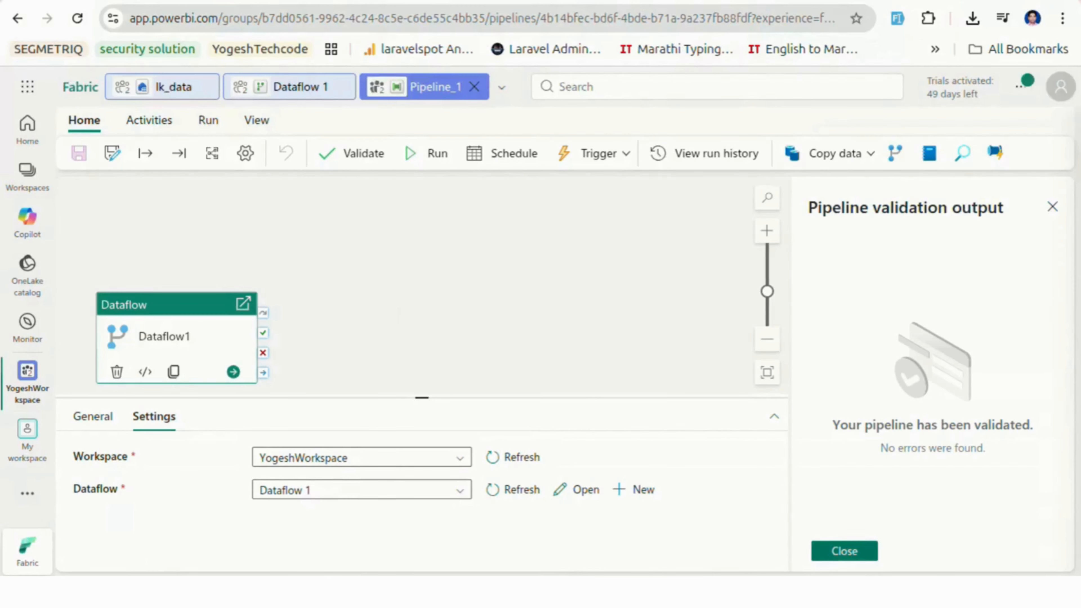
pyautogui.click(844, 550)
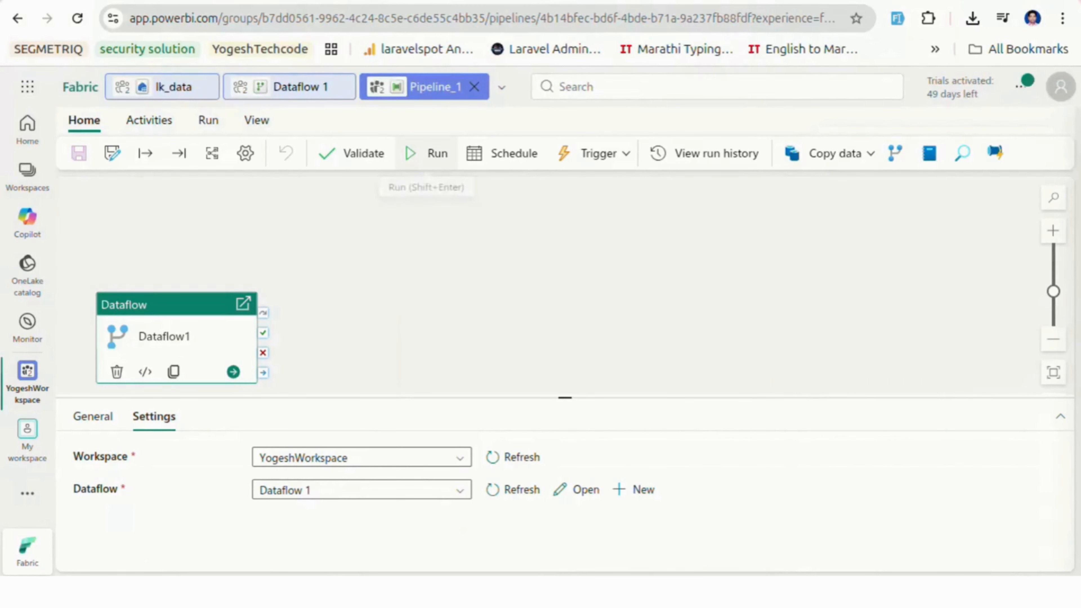
pyautogui.click(426, 153)
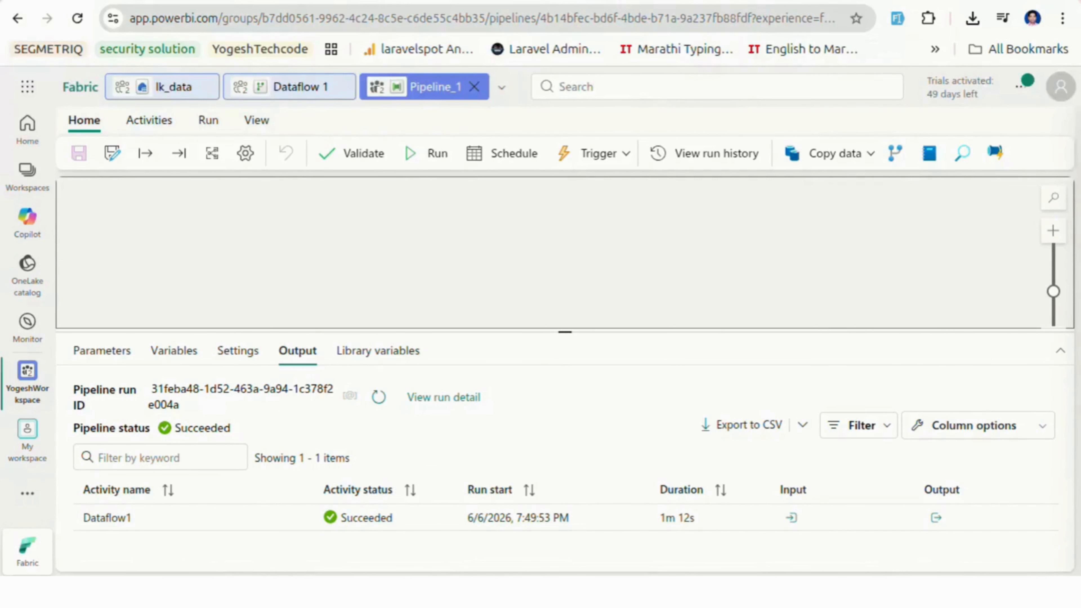
# Step: Switch to the lk_data lakehouse and refresh the tables in its dbo schema
pyautogui.moveTo(1053, 291); pyautogui.dragTo(1053, 305)
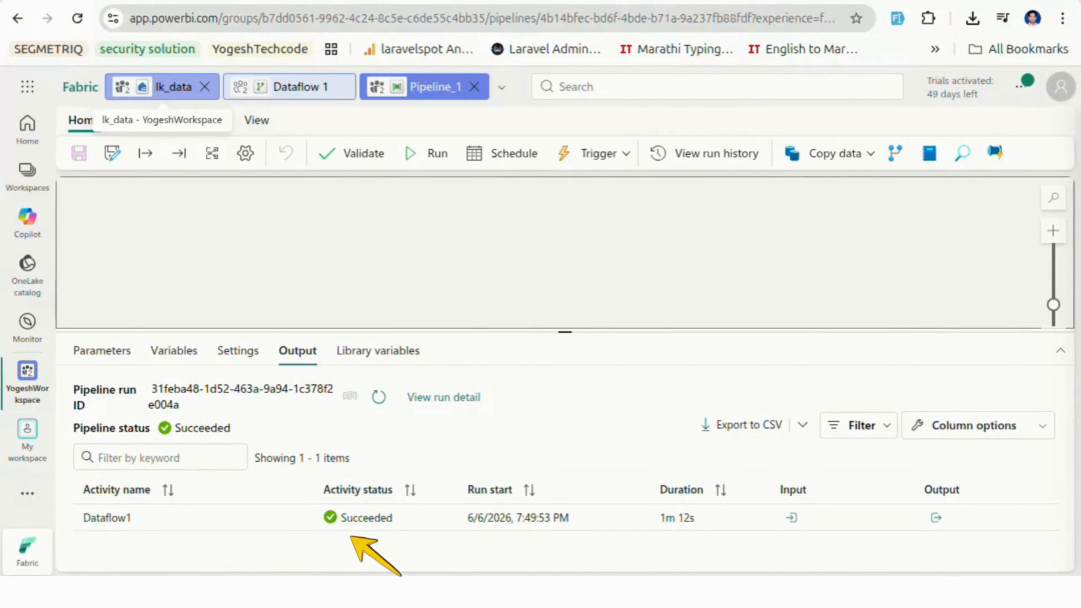
pyautogui.click(172, 86)
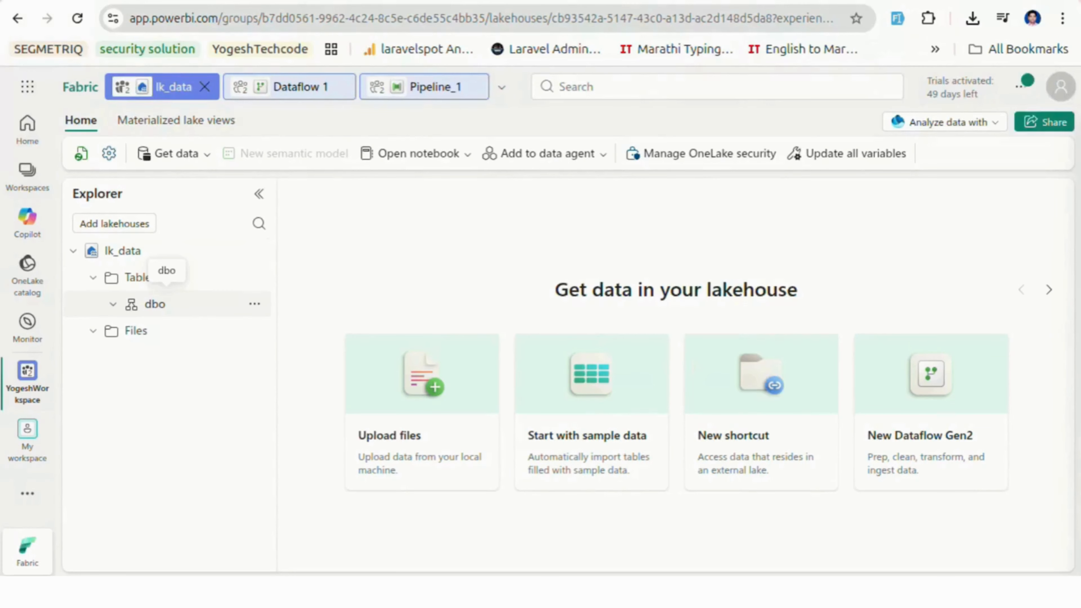
pyautogui.click(254, 304)
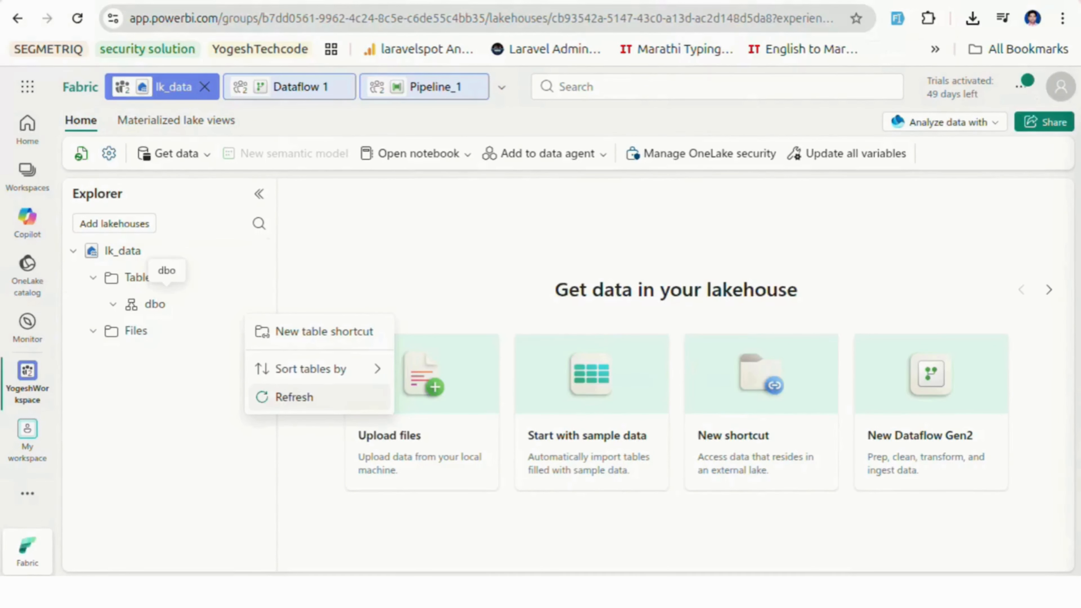
pyautogui.click(294, 397)
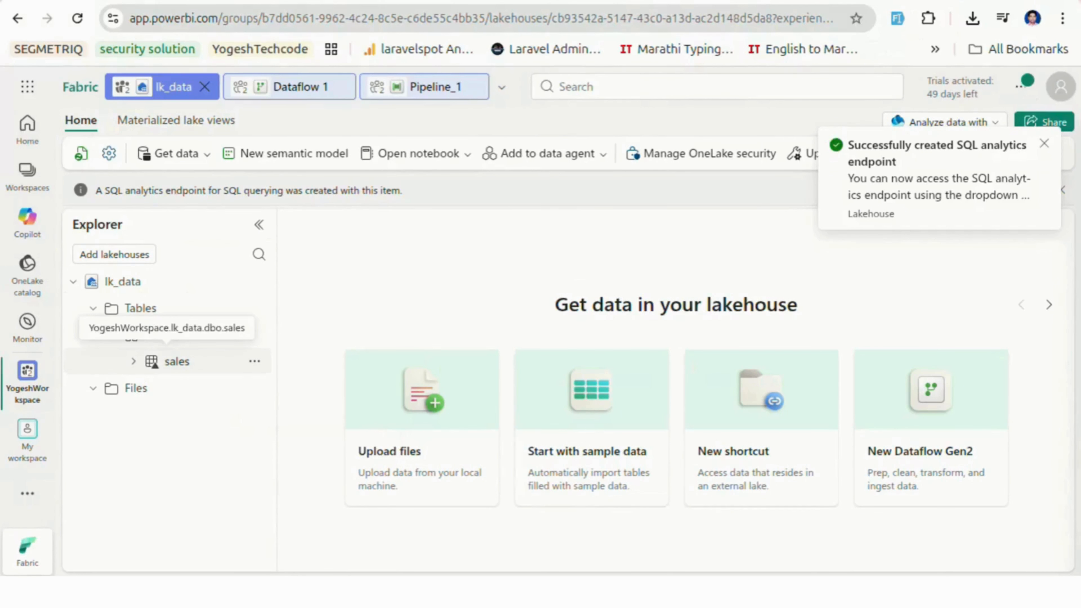
# Step: Preview the sales table's columns across to MonthNo, and switch its preview from file view back to table view
pyautogui.click(177, 361)
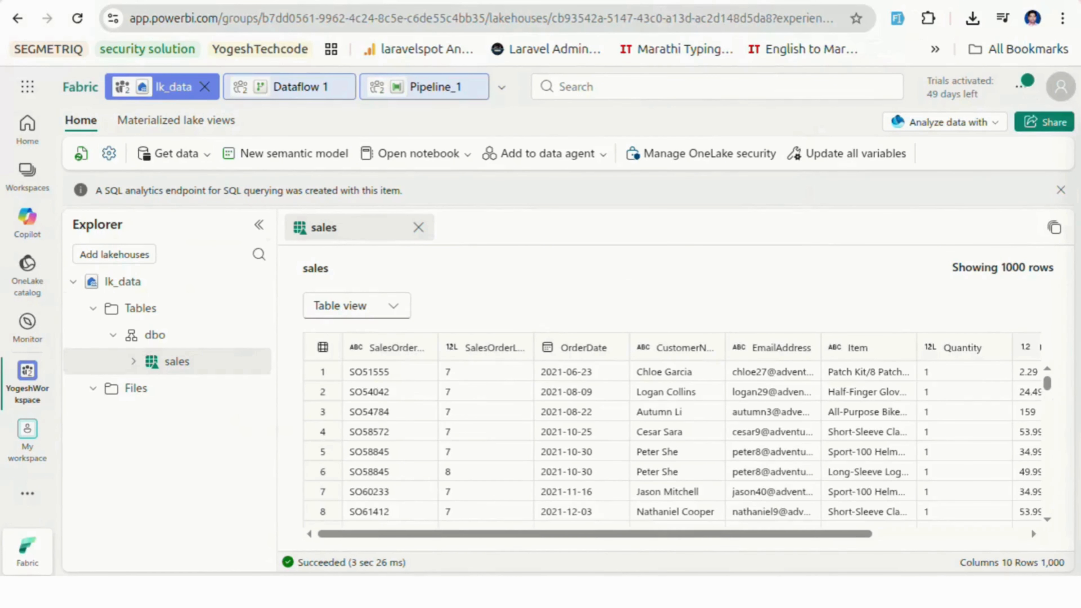
pyautogui.hscroll(5, 672, 442)
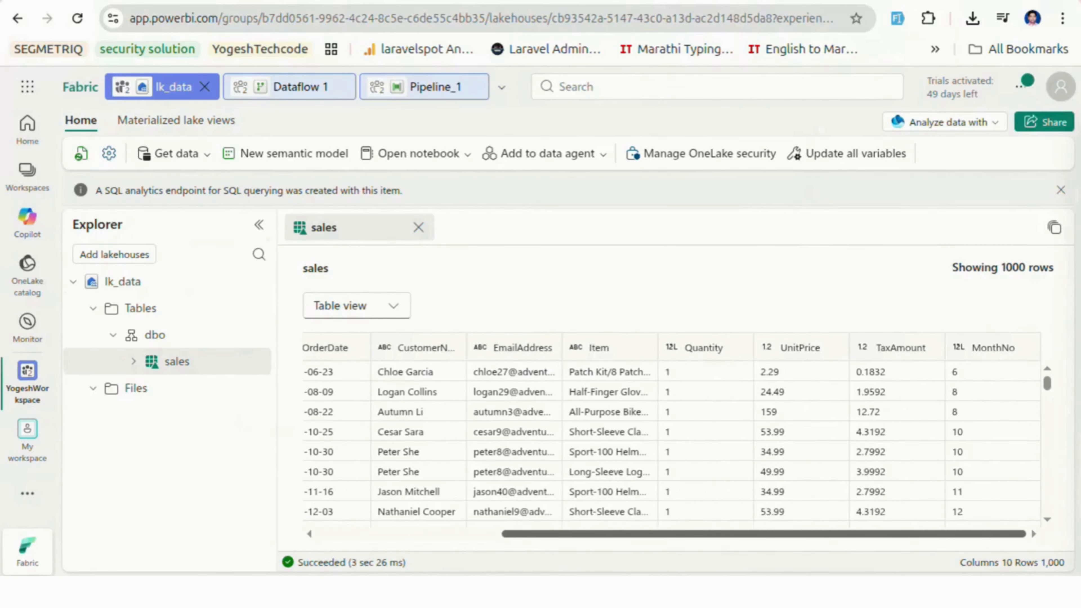
pyautogui.hscroll(-5, 672, 442)
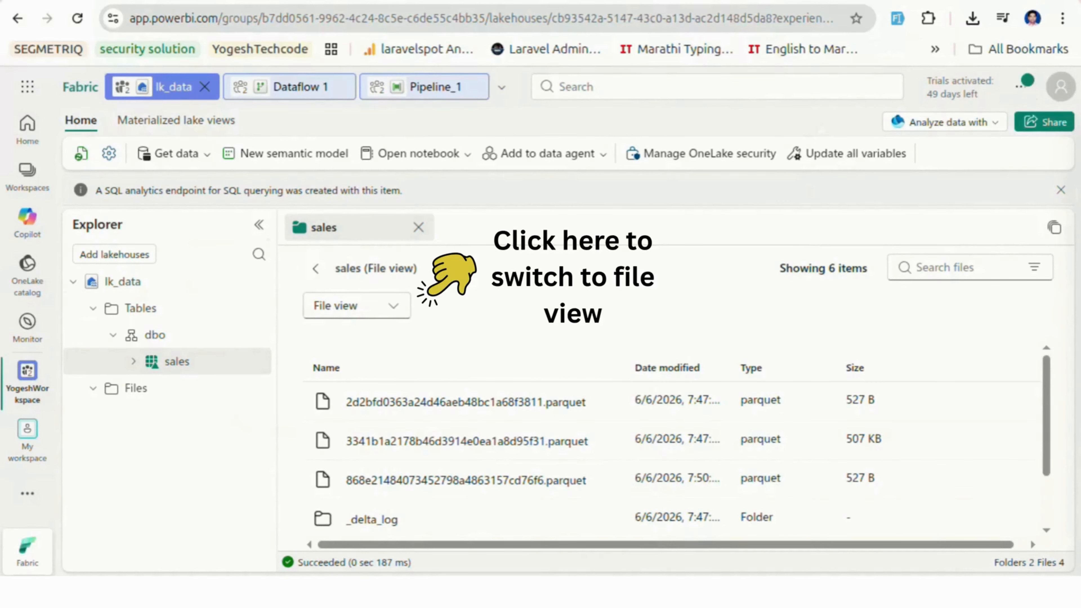
pyautogui.click(357, 305)
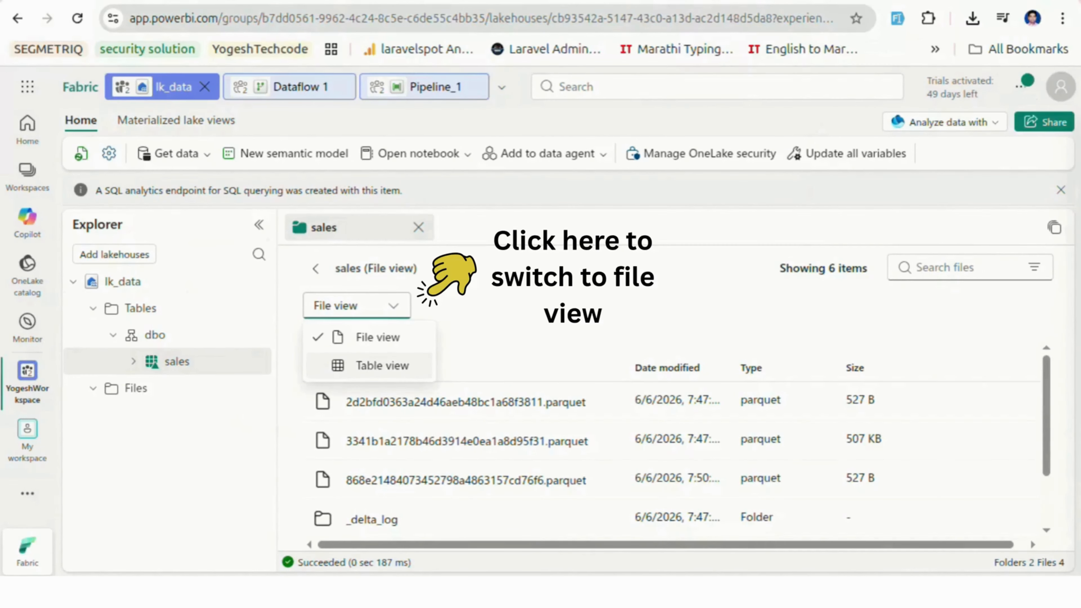
pyautogui.click(382, 366)
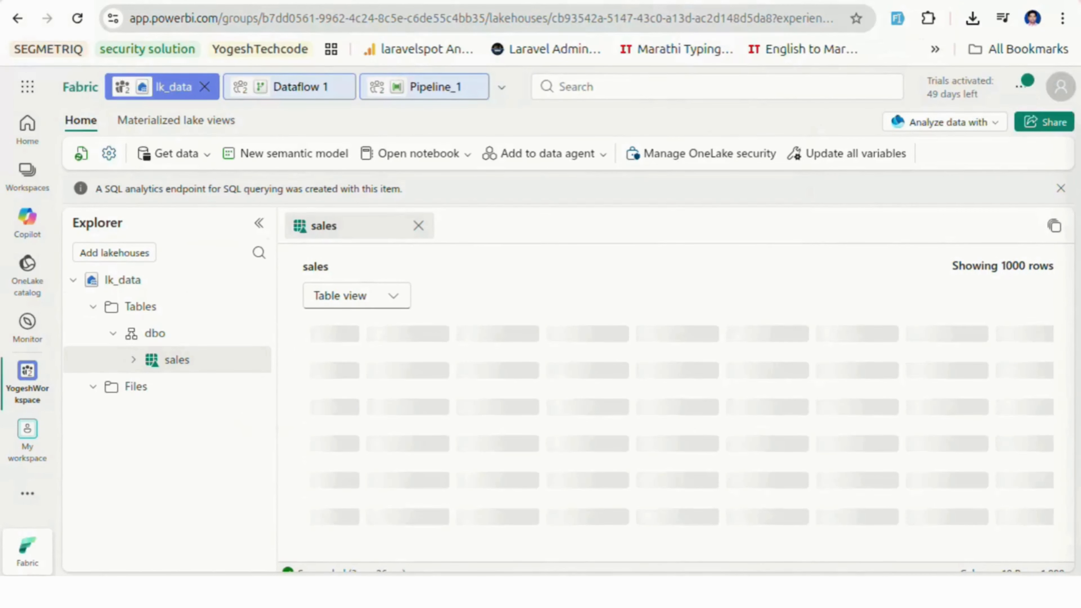